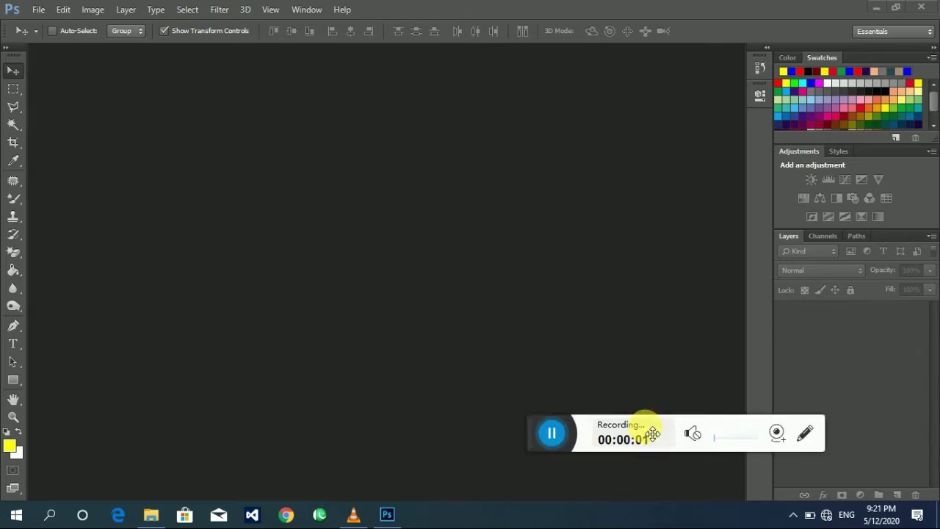
Open the toddler photo IMG_20200506_182152_594.jpg and show the Filter menu
{"action": "left_click_drag", "start_coordinate": [336, 431], "coordinate": [825, 403]}
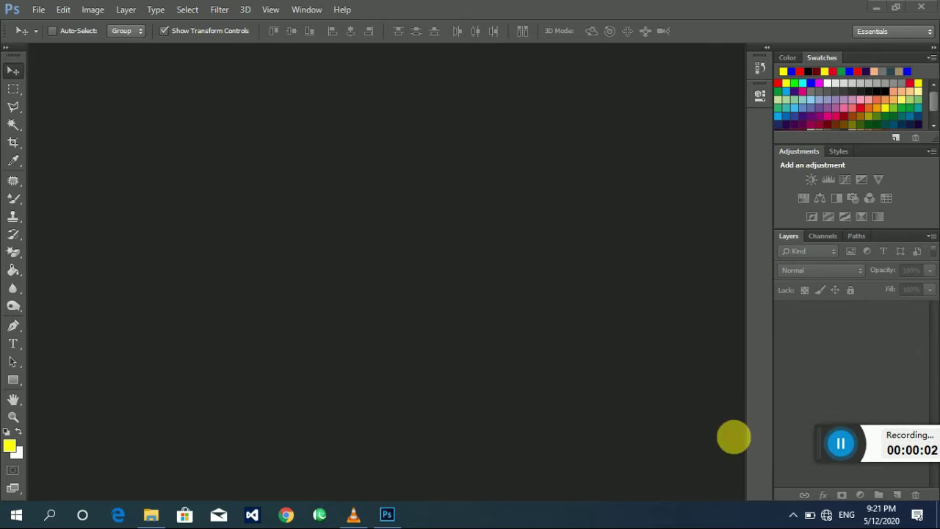
{"action": "double_click", "coordinate": [380, 264]}
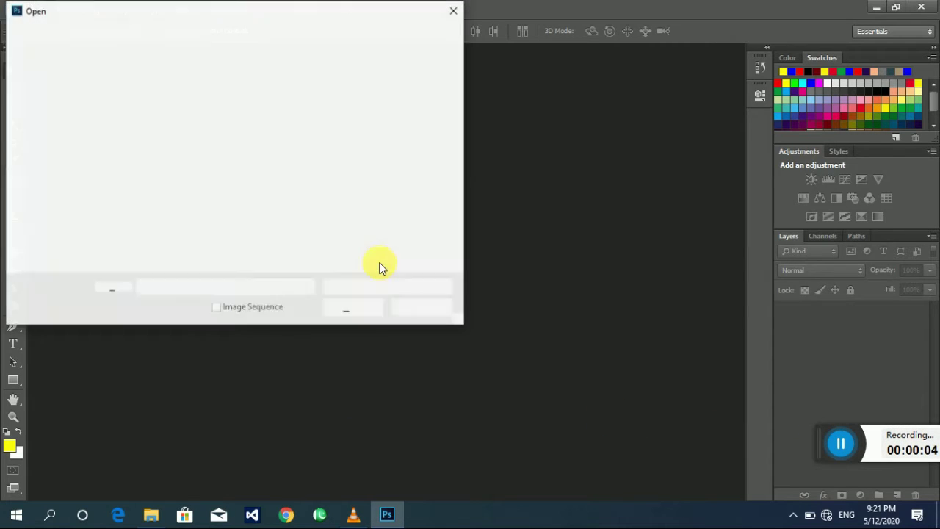
{"action": "double_click", "coordinate": [208, 160]}
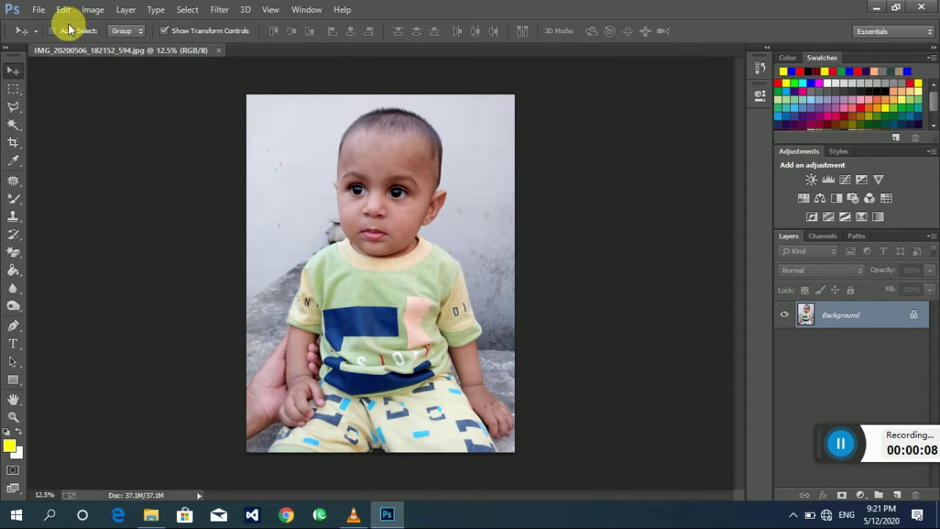
{"action": "left_click", "coordinate": [219, 10]}
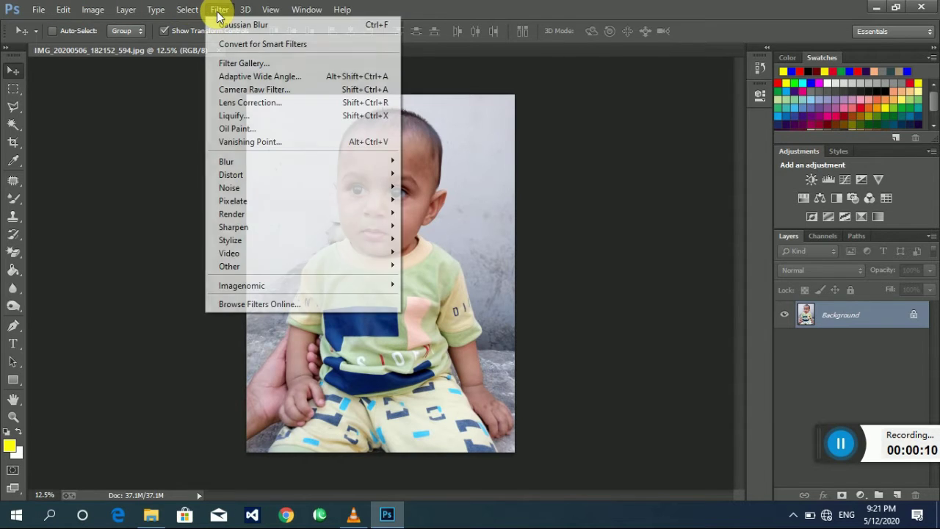
In the Camera Raw Filter, apply Auto and warm the temperature to +8
{"action": "left_click", "coordinate": [271, 91]}
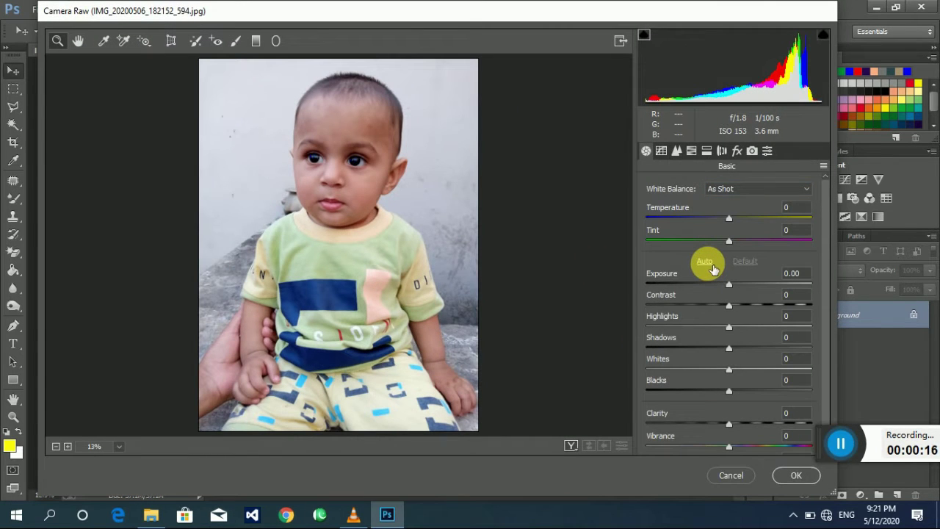
{"action": "left_click", "coordinate": [707, 263]}
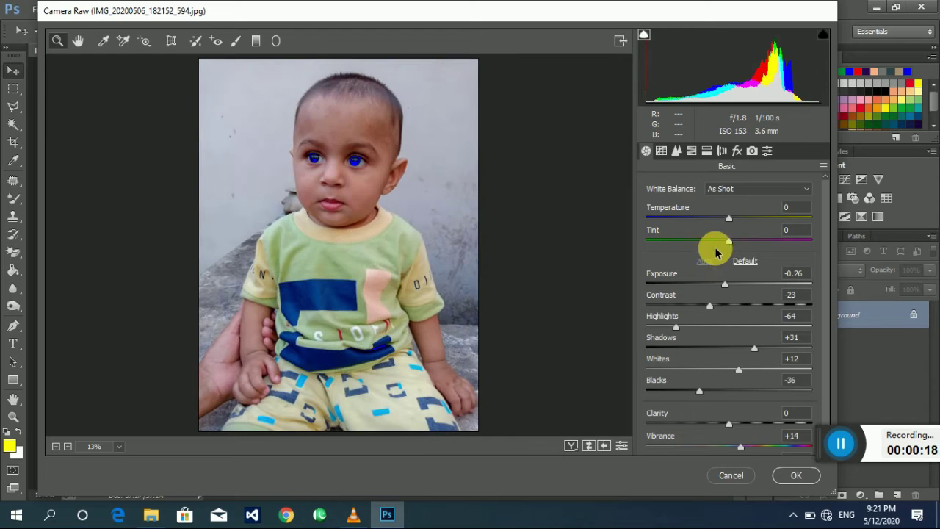
{"action": "left_click_drag", "start_coordinate": [489, 303], "coordinate": [184, 59]}
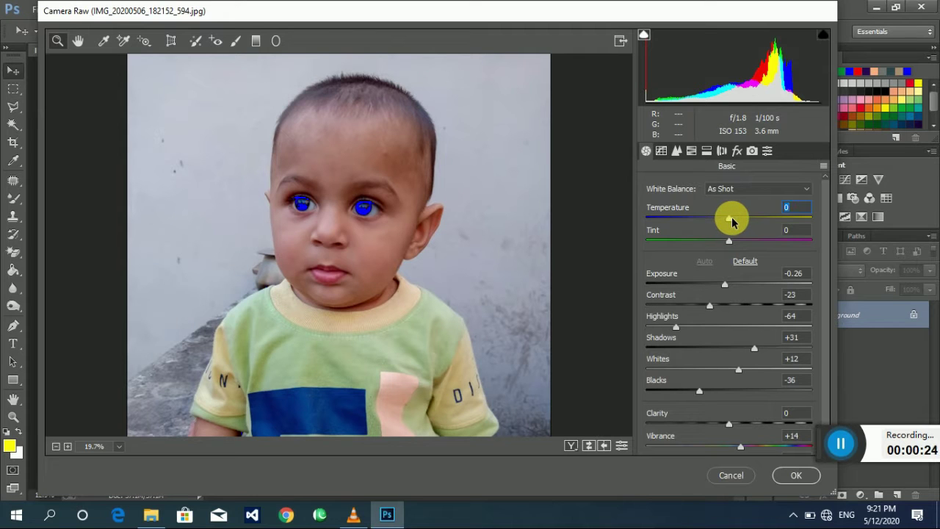
{"action": "left_click_drag", "start_coordinate": [737, 222], "coordinate": [727, 242]}
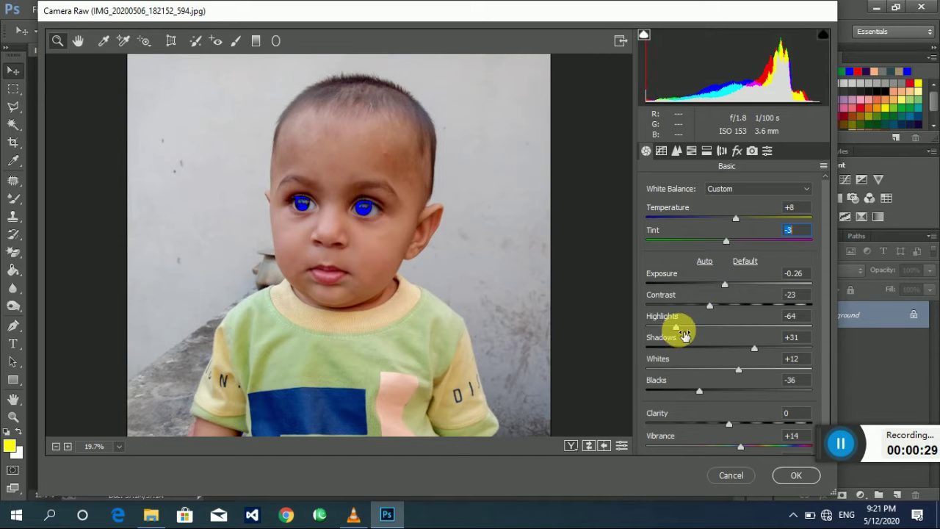
Set highlights -100, shadows -18, whites -23, lower clarity, and apply Camera Raw
{"action": "left_click_drag", "start_coordinate": [676, 332], "coordinate": [624, 330]}
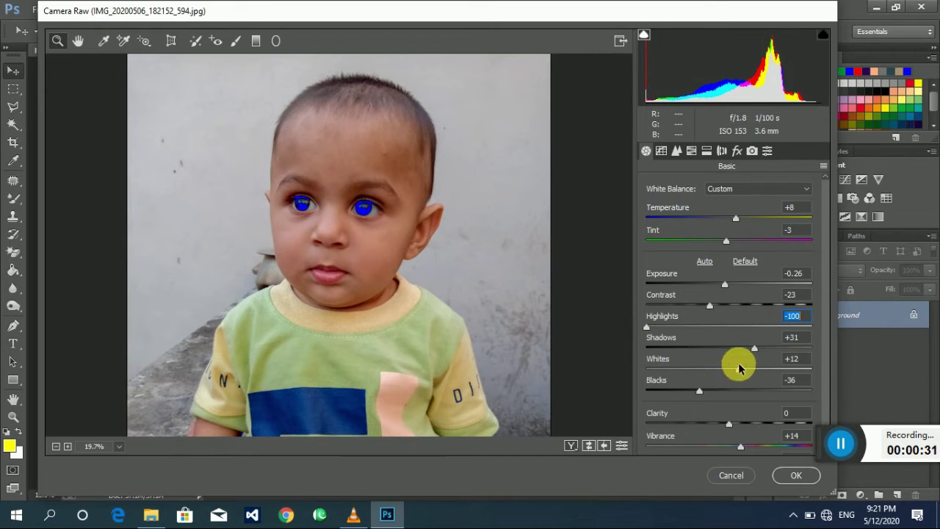
{"action": "left_click_drag", "start_coordinate": [753, 348], "coordinate": [714, 348]}
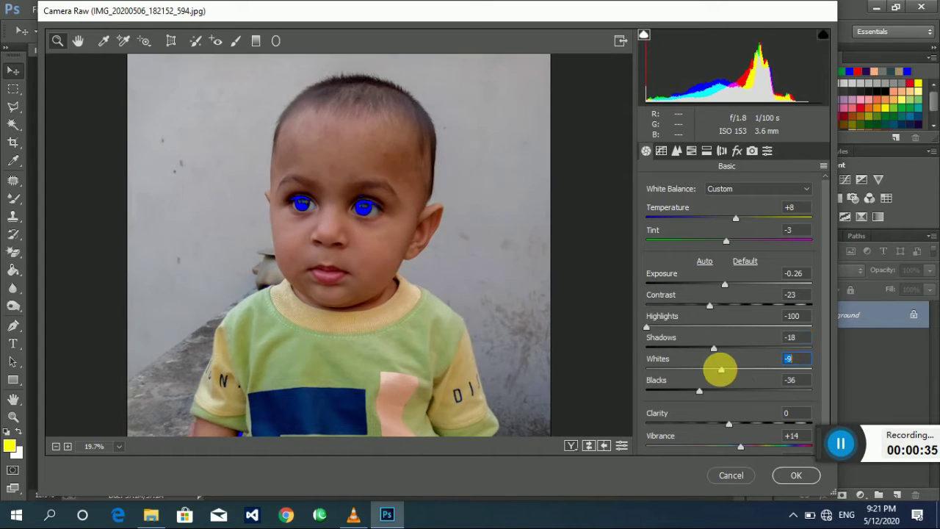
{"action": "left_click_drag", "start_coordinate": [738, 369], "coordinate": [709, 369]}
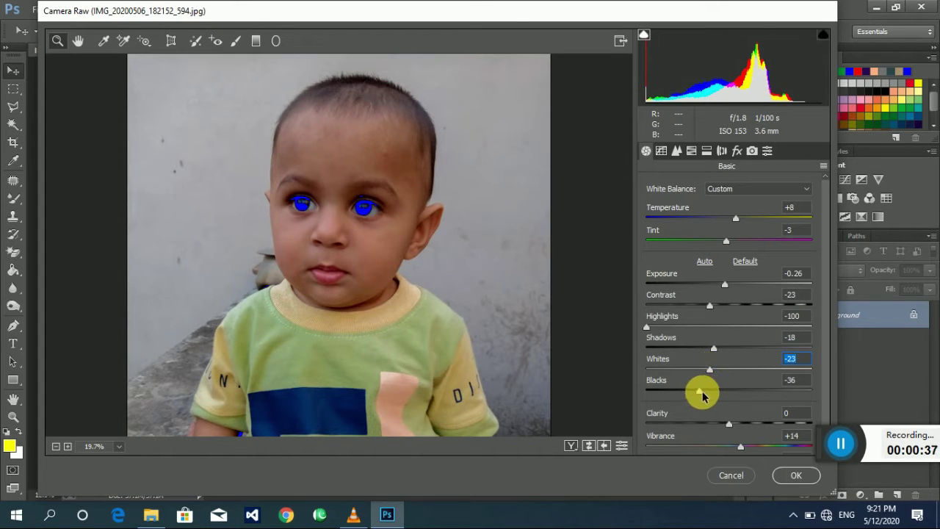
{"action": "scroll", "coordinate": [723, 364], "scroll_direction": "down", "scroll_amount": 1}
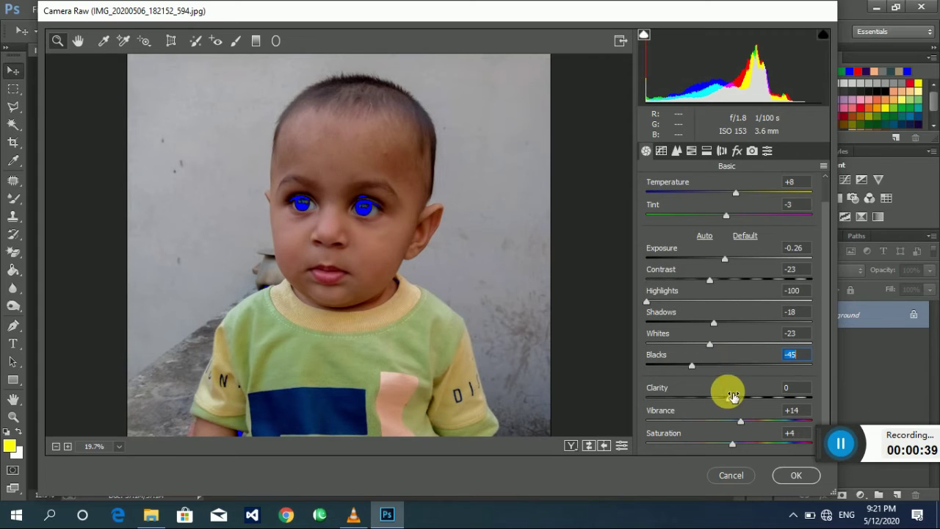
{"action": "left_click_drag", "start_coordinate": [732, 404], "coordinate": [702, 404]}
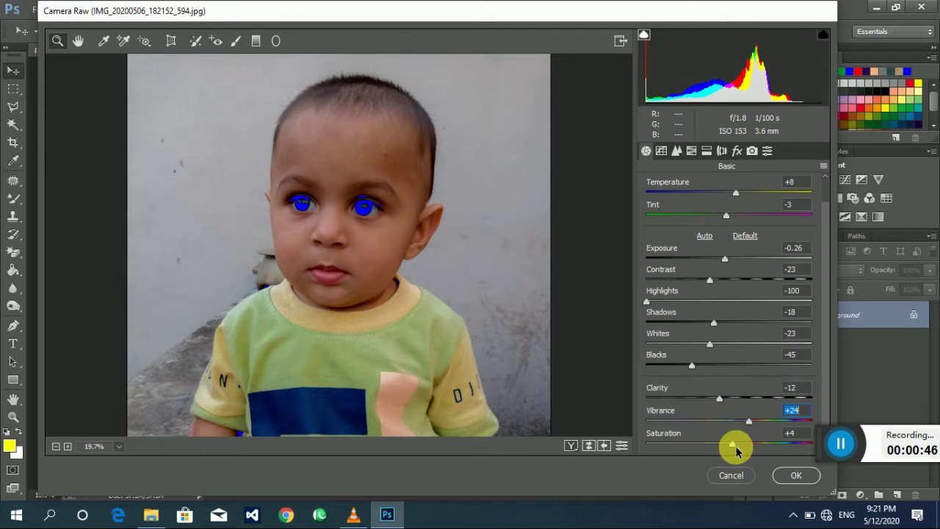
{"action": "left_click", "coordinate": [784, 475]}
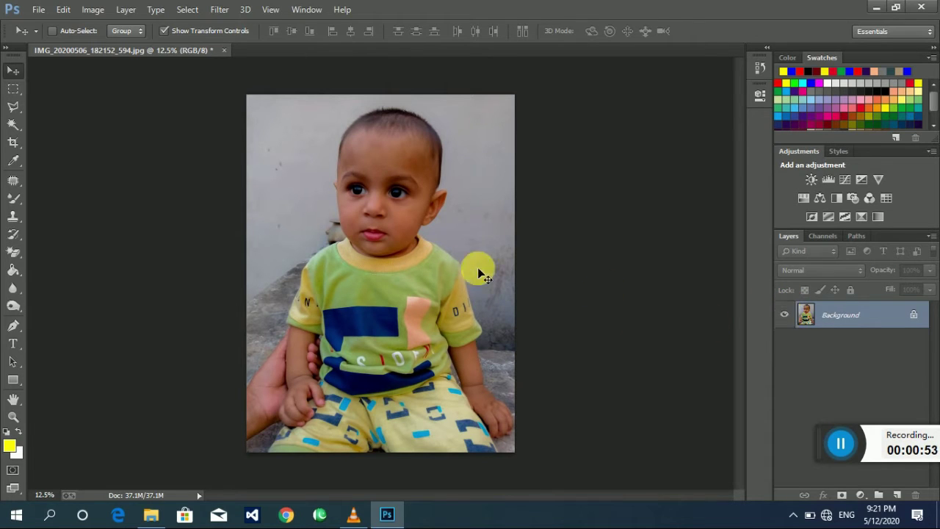
Zoom in on the child's face and select the Mixer Brush at 195 px, soft
{"action": "key", "text": "ctrl+plus"}
{"action": "key", "text": "ctrl+plus"}
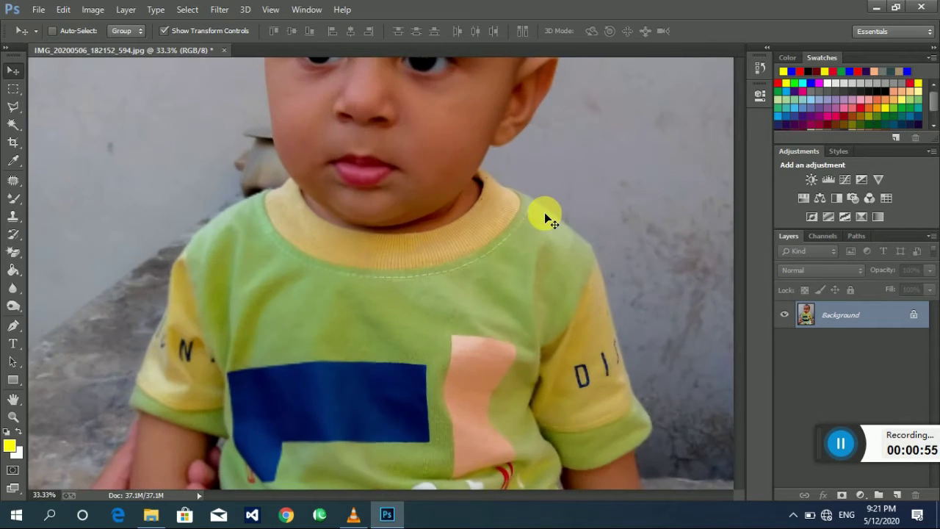
{"action": "key", "text": "ctrl+plus"}
{"action": "key", "text": "ctrl+plus"}
{"action": "left_click_drag", "start_coordinate": [545, 213], "coordinate": [448, 300]}
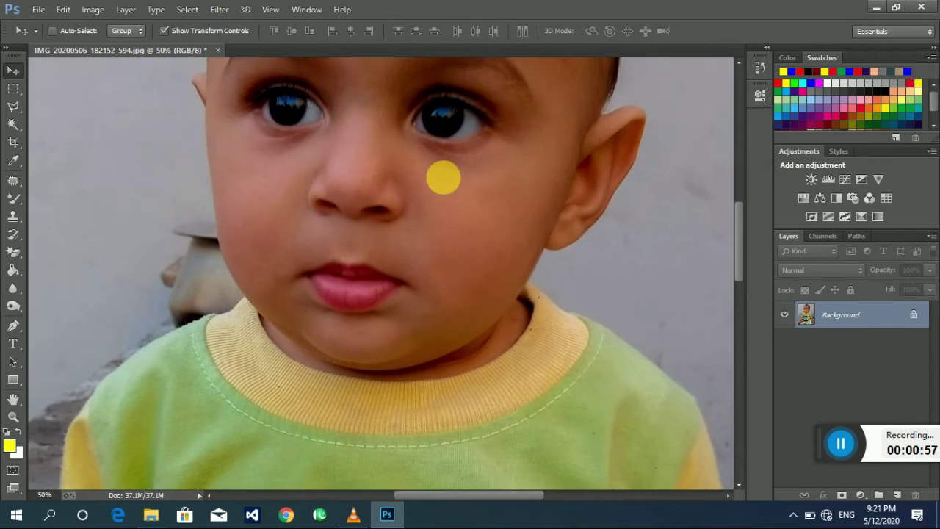
{"action": "mouse_move", "coordinate": [443, 176]}
{"action": "left_mouse_down"}
{"action": "mouse_move", "coordinate": [434, 309]}
{"action": "mouse_move", "coordinate": [393, 238]}
{"action": "mouse_move", "coordinate": [420, 289]}
{"action": "mouse_move", "coordinate": [413, 361]}
{"action": "left_mouse_up"}
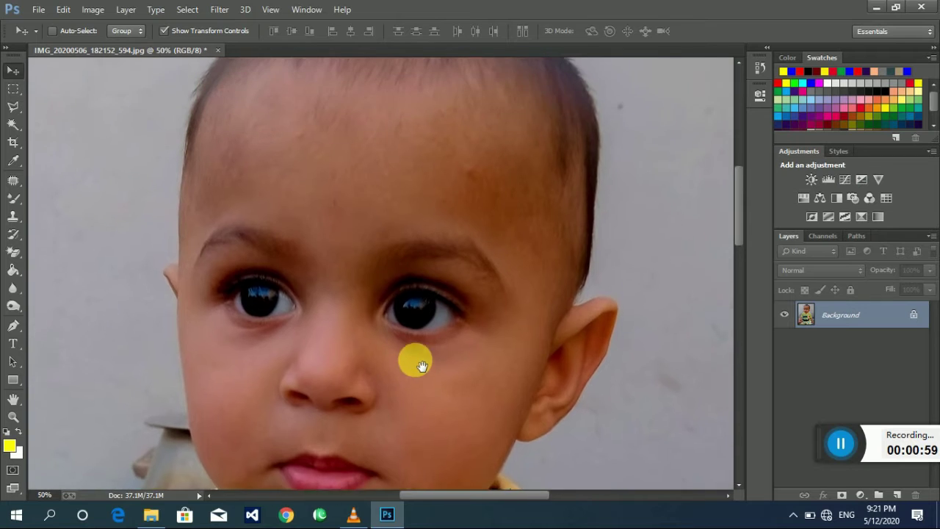
{"action": "left_click_drag", "start_coordinate": [377, 168], "coordinate": [377, 231]}
{"action": "left_click_drag", "start_coordinate": [13, 198], "coordinate": [92, 239]}
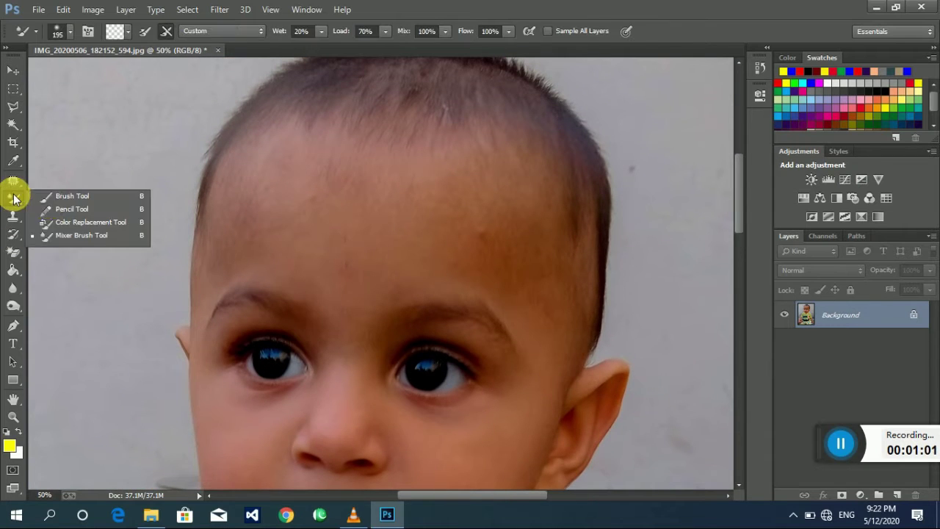
{"action": "left_click", "coordinate": [71, 34]}
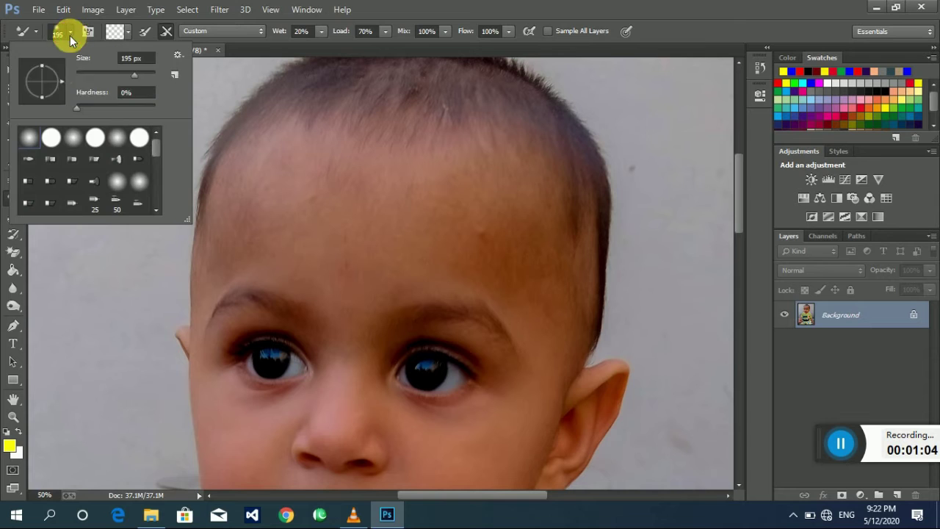
{"action": "left_click", "coordinate": [285, 7]}
{"action": "left_click", "coordinate": [477, 7]}
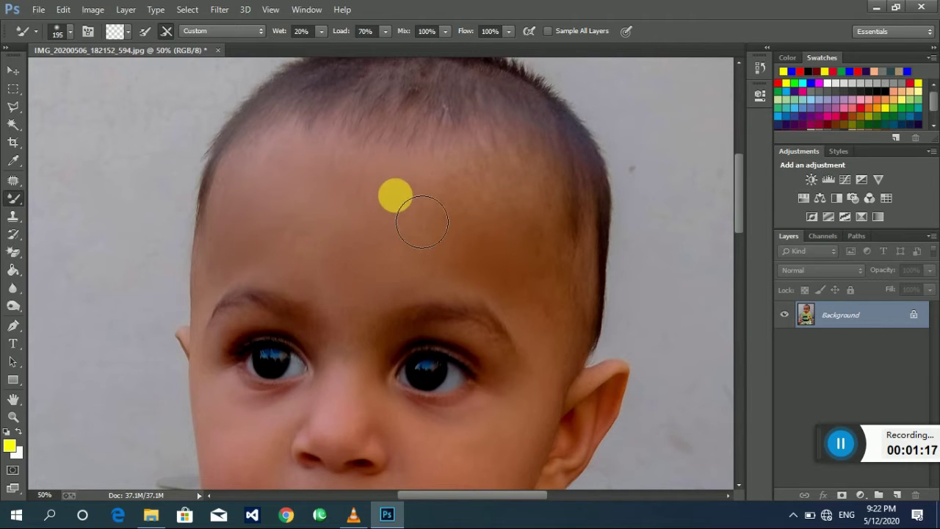
Blend the skin on the right forehead and the cheek near the ear
{"action": "scroll", "coordinate": [394, 206], "scroll_direction": "down", "scroll_amount": 2}
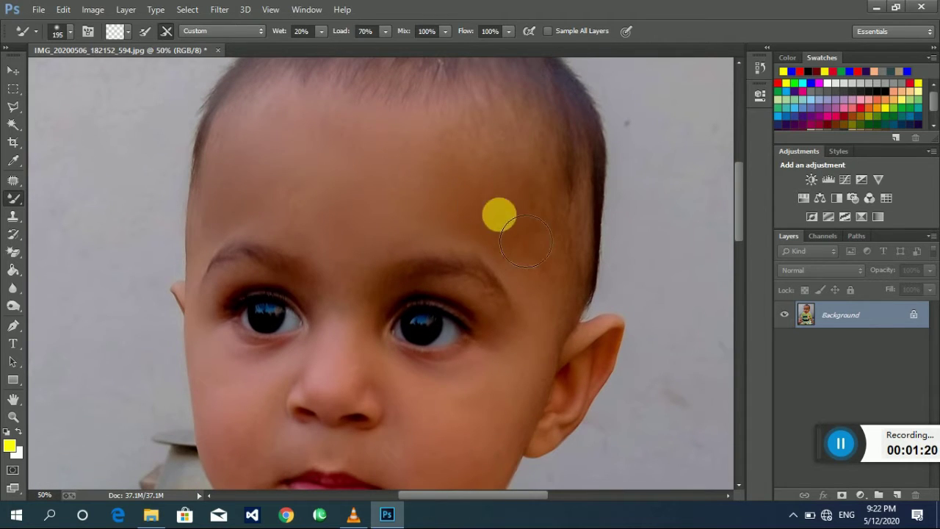
{"action": "left_click", "coordinate": [495, 218]}
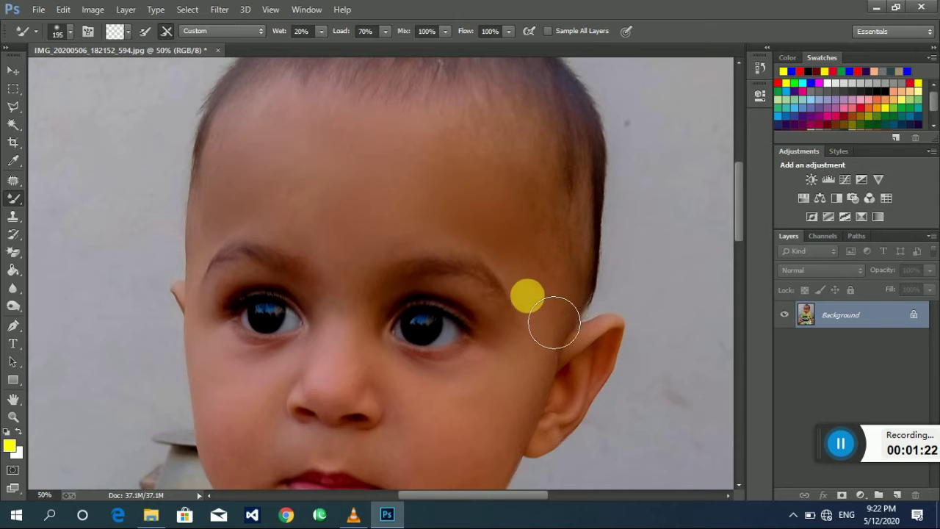
{"action": "scroll", "coordinate": [455, 251], "scroll_direction": "down", "scroll_amount": 5}
{"action": "scroll", "coordinate": [455, 251], "scroll_direction": "down", "scroll_amount": 1}
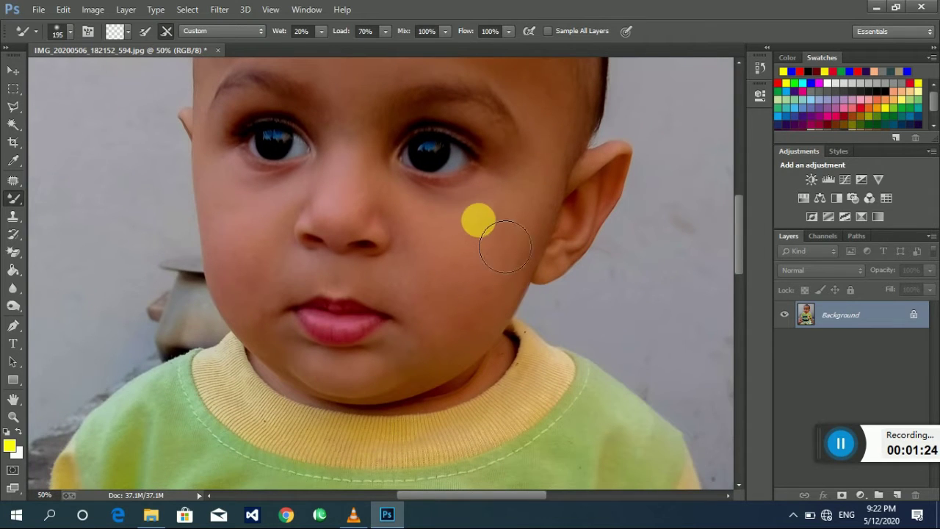
{"action": "left_click", "coordinate": [524, 217]}
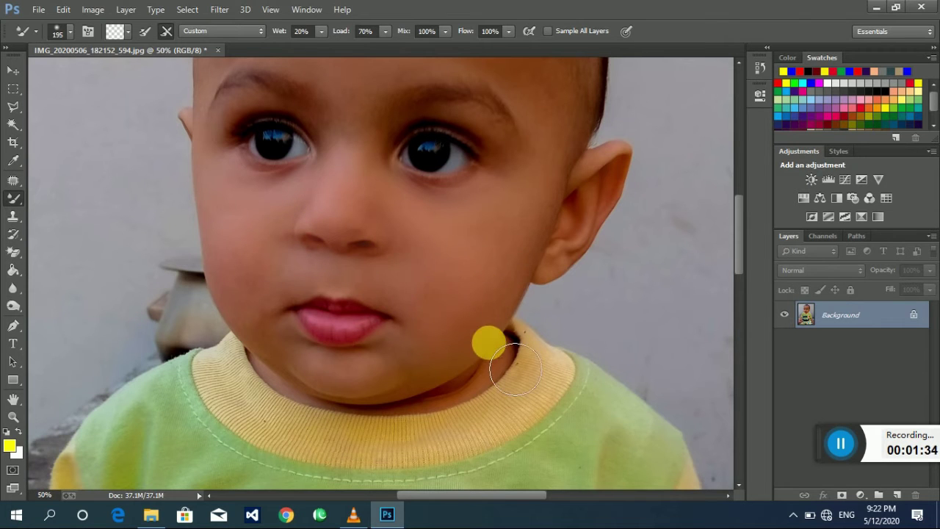
{"action": "left_click_drag", "start_coordinate": [429, 250], "coordinate": [427, 330]}
{"action": "scroll", "coordinate": [423, 323], "scroll_direction": "up", "scroll_amount": 2}
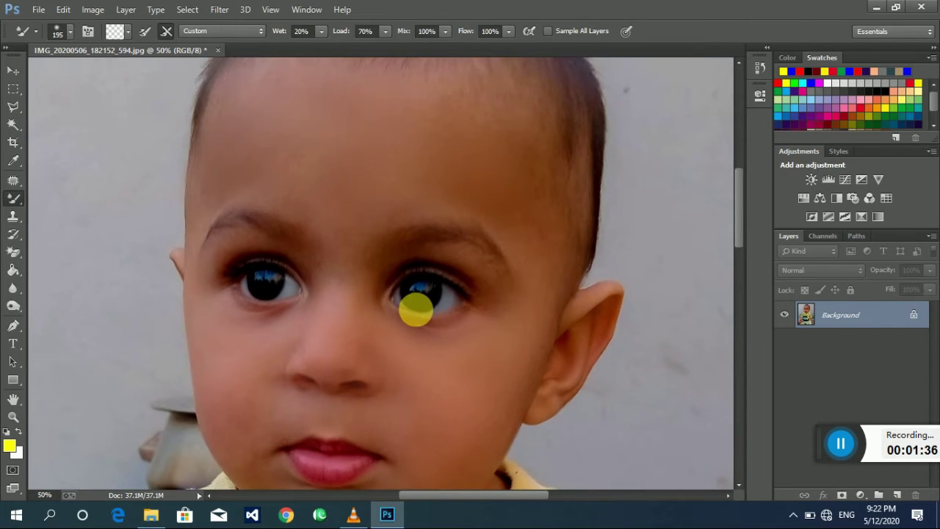
{"action": "scroll", "coordinate": [415, 315], "scroll_direction": "down", "scroll_amount": 1}
{"action": "scroll", "coordinate": [415, 315], "scroll_direction": "down", "scroll_amount": 1}
{"action": "scroll", "coordinate": [455, 228], "scroll_direction": "down", "scroll_amount": 3}
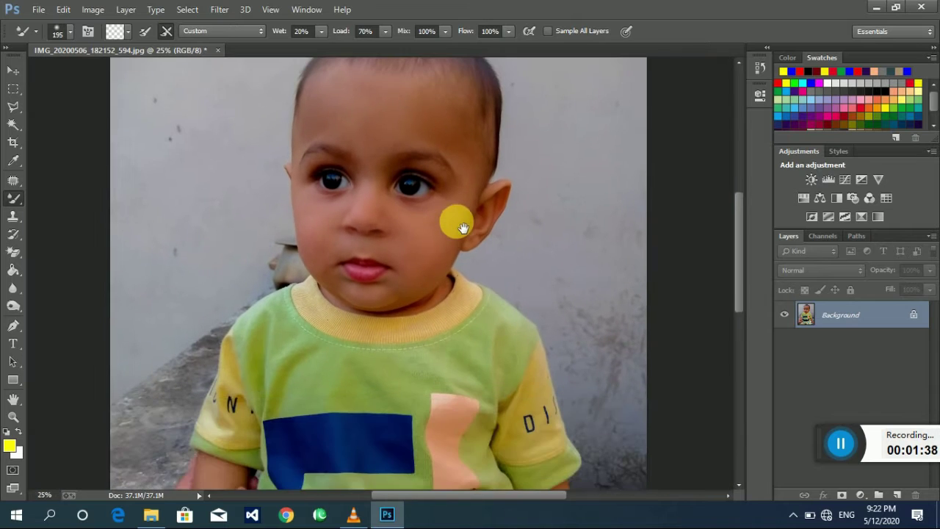
{"action": "scroll", "coordinate": [463, 243], "scroll_direction": "up", "scroll_amount": 1}
{"action": "scroll", "coordinate": [368, 177], "scroll_direction": "up", "scroll_amount": 1}
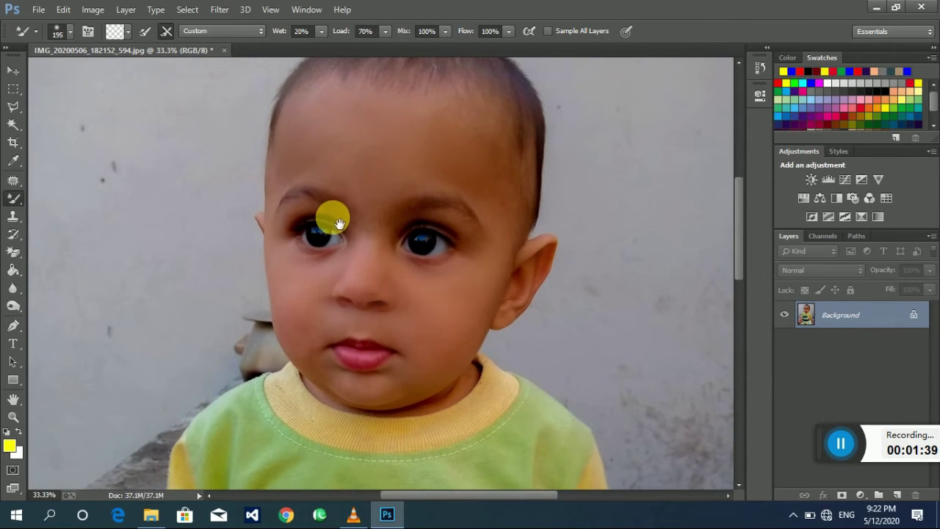
Darken both eyebrows with the Burn Tool at a 78 px brush
{"action": "left_click", "coordinate": [14, 305]}
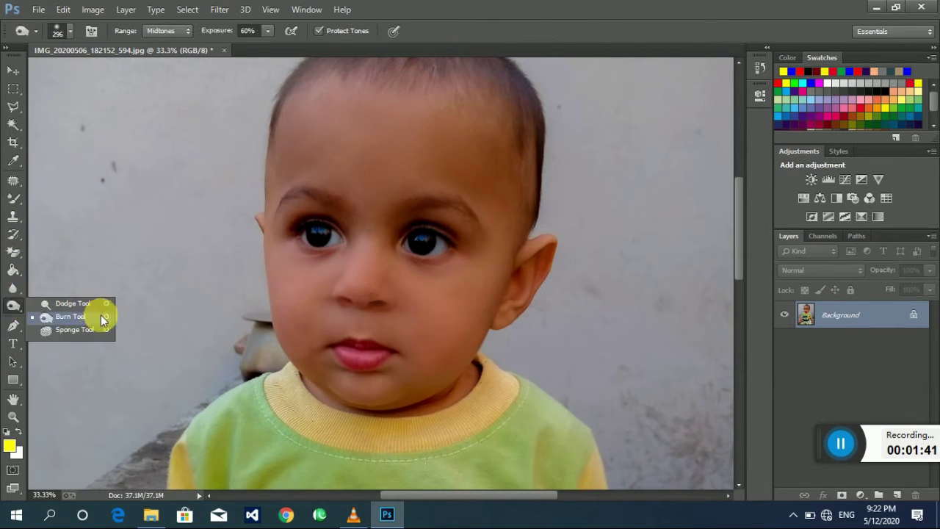
{"action": "left_click", "coordinate": [71, 31]}
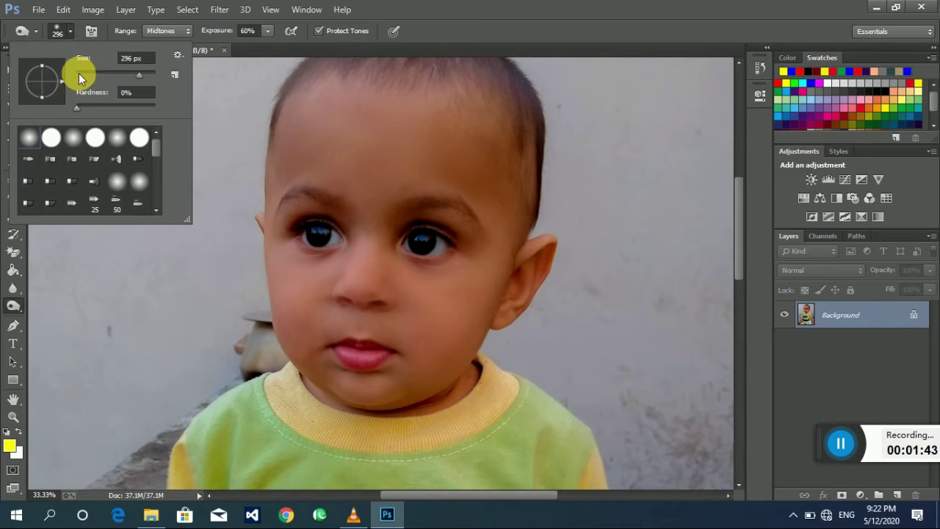
{"action": "mouse_move", "coordinate": [80, 76]}
{"action": "left_mouse_down"}
{"action": "mouse_move", "coordinate": [110, 77]}
{"action": "mouse_move", "coordinate": [98, 74]}
{"action": "left_mouse_up"}
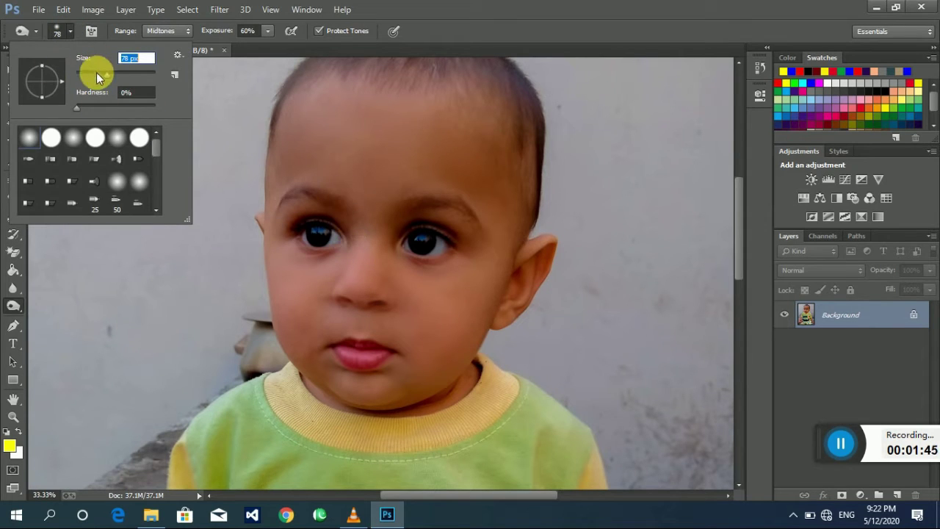
{"action": "left_click", "coordinate": [340, 208]}
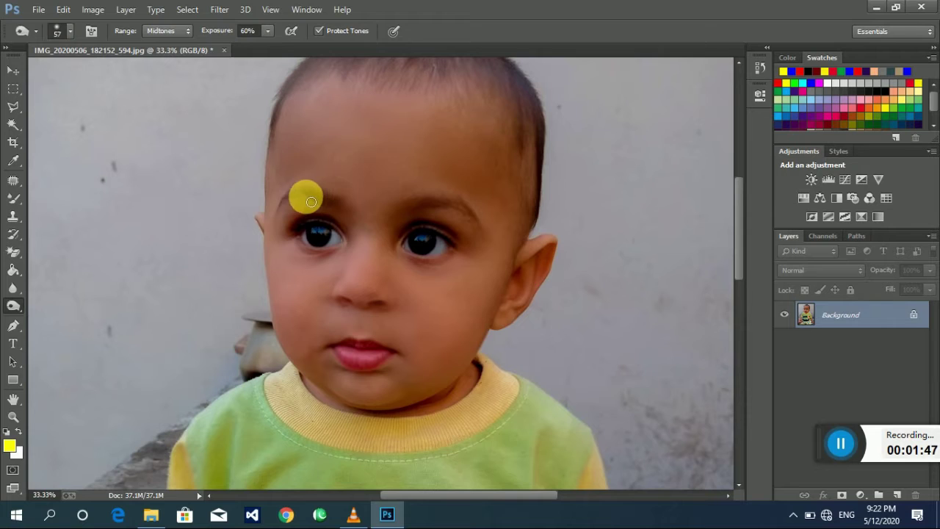
{"action": "mouse_move", "coordinate": [310, 201]}
{"action": "left_mouse_down"}
{"action": "mouse_move", "coordinate": [284, 195]}
{"action": "mouse_move", "coordinate": [321, 195]}
{"action": "mouse_move", "coordinate": [292, 195]}
{"action": "left_mouse_up"}
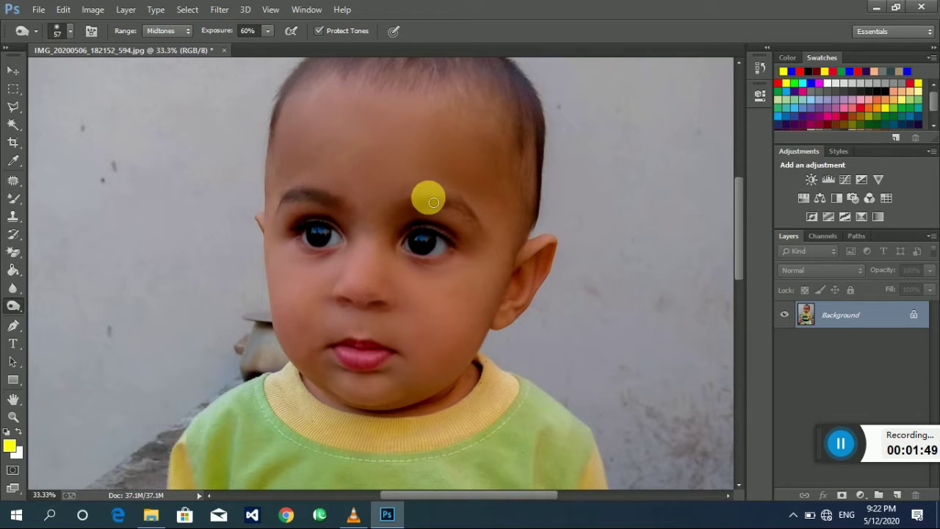
{"action": "mouse_move", "coordinate": [422, 207]}
{"action": "left_mouse_down"}
{"action": "mouse_move", "coordinate": [434, 200]}
{"action": "mouse_move", "coordinate": [471, 212]}
{"action": "left_mouse_up"}
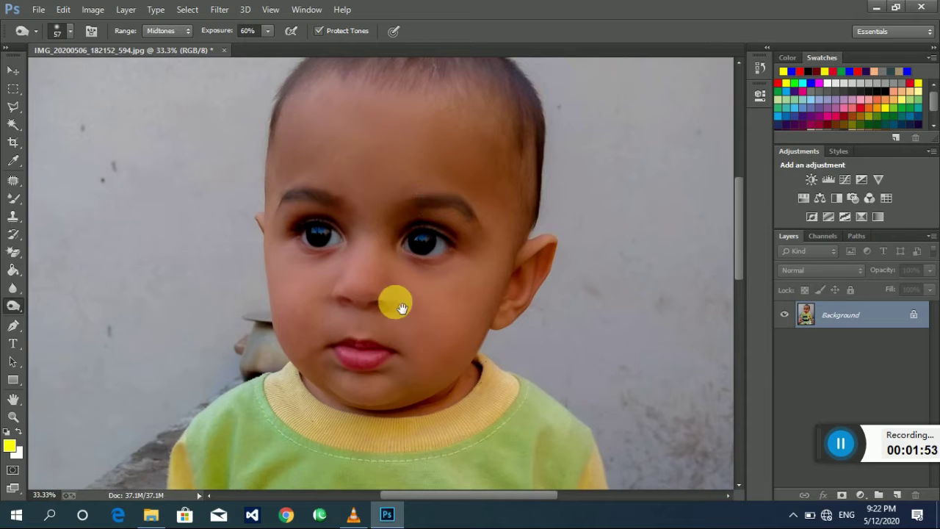
Enlarge the Burn brush to 90 px and darken both eyes
{"action": "left_click_drag", "start_coordinate": [395, 303], "coordinate": [403, 277]}
{"action": "right_click", "coordinate": [13, 305]}
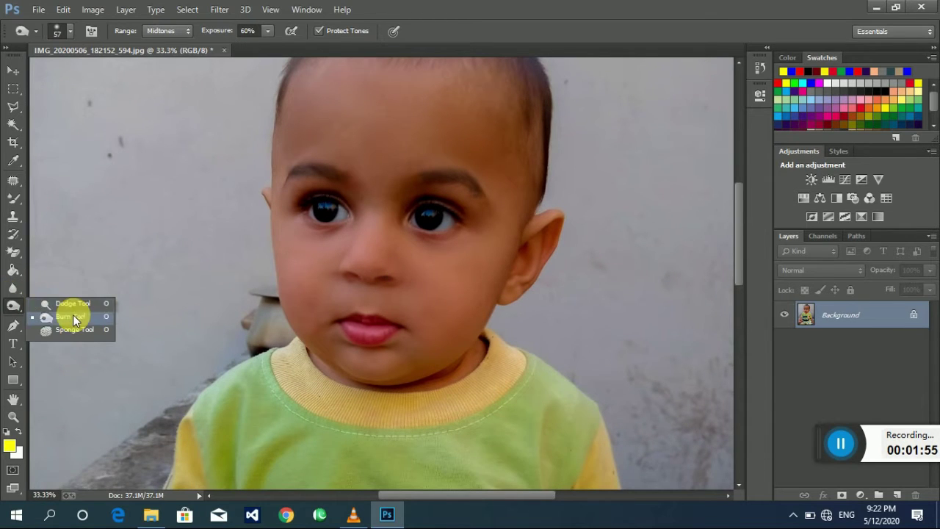
{"action": "left_click", "coordinate": [73, 315]}
{"action": "left_click", "coordinate": [71, 35]}
{"action": "left_click_drag", "start_coordinate": [112, 83], "coordinate": [121, 82]}
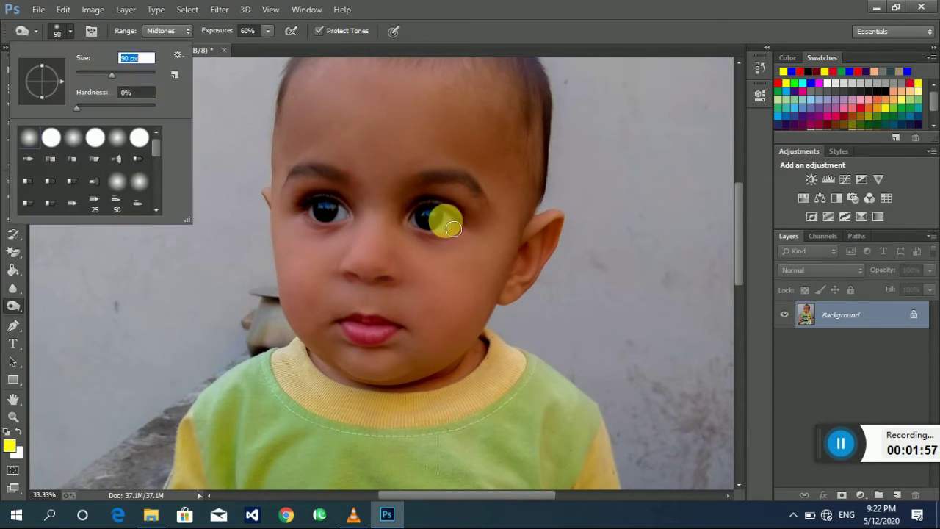
{"action": "left_click", "coordinate": [443, 231]}
{"action": "left_click_drag", "start_coordinate": [444, 230], "coordinate": [434, 214]}
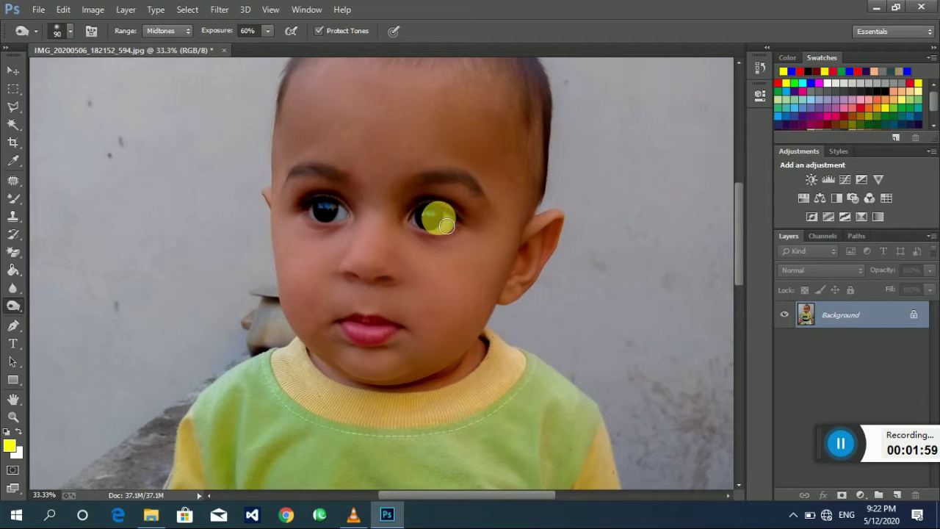
{"action": "left_click_drag", "start_coordinate": [347, 219], "coordinate": [321, 218]}
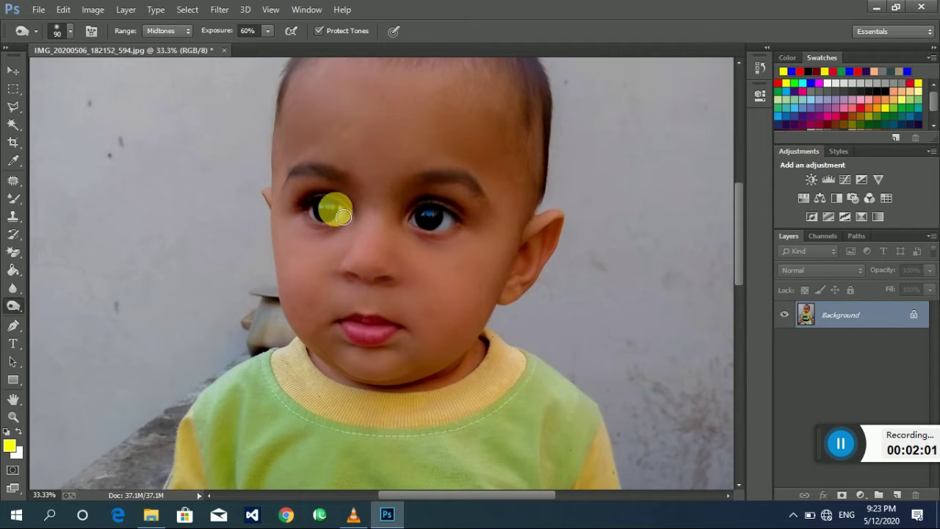
Zoom out to review the retouched face and bring up the lasso tool choices
{"action": "left_click_drag", "start_coordinate": [399, 305], "coordinate": [394, 227]}
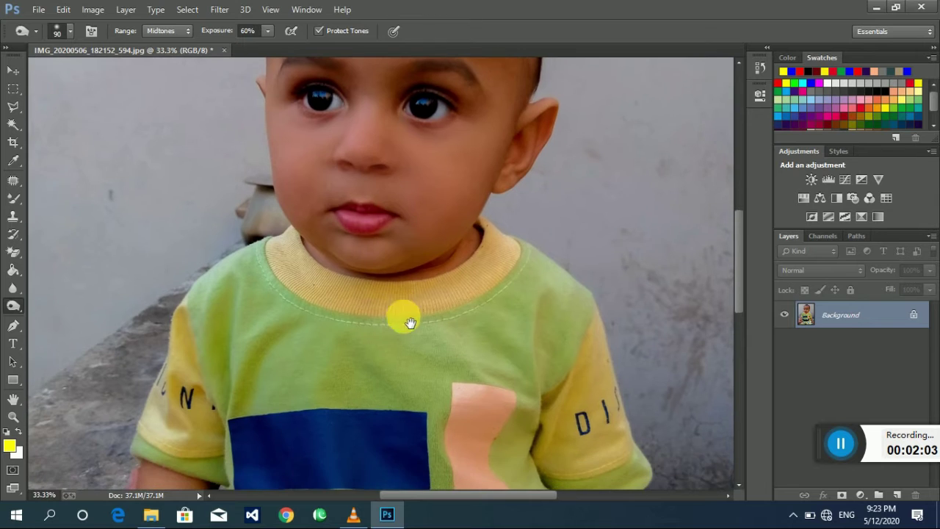
{"action": "left_click_drag", "start_coordinate": [410, 323], "coordinate": [402, 254]}
{"action": "key", "text": "ctrl+minus"}
{"action": "key", "text": "ctrl+minus"}
{"action": "key", "text": "ctrl+minus"}
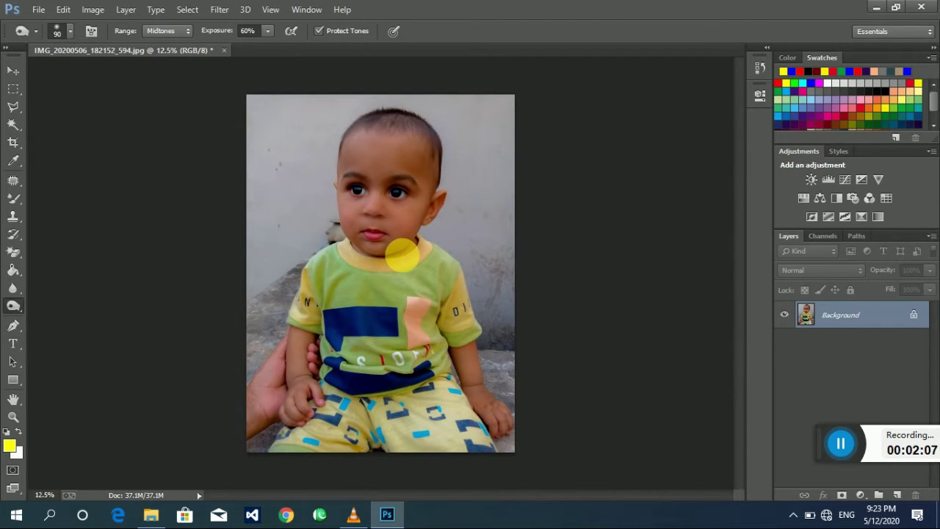
{"action": "key", "text": "ctrl+plus"}
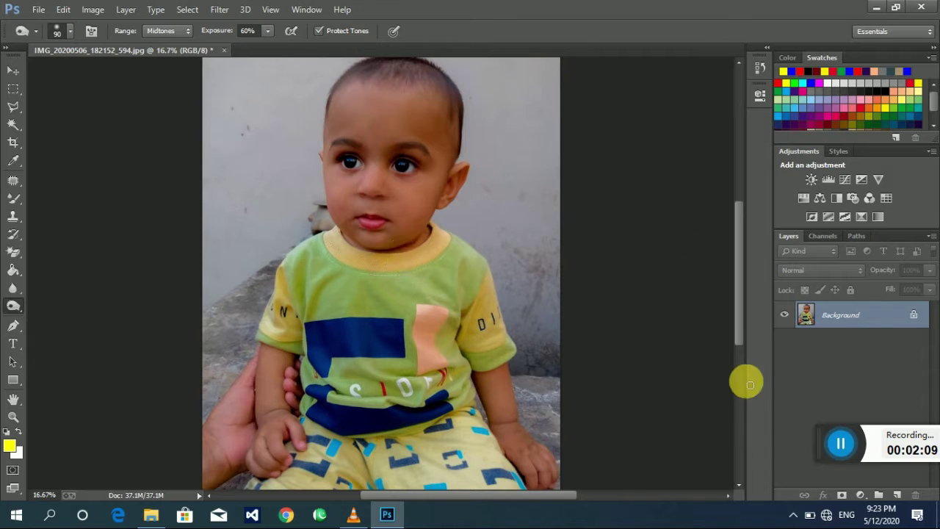
{"action": "right_click", "coordinate": [13, 107]}
Start a Polygonal Lasso outline at the photo's bottom-left edge
{"action": "left_click", "coordinate": [95, 115]}
{"action": "left_click_drag", "start_coordinate": [290, 287], "coordinate": [314, 178]}
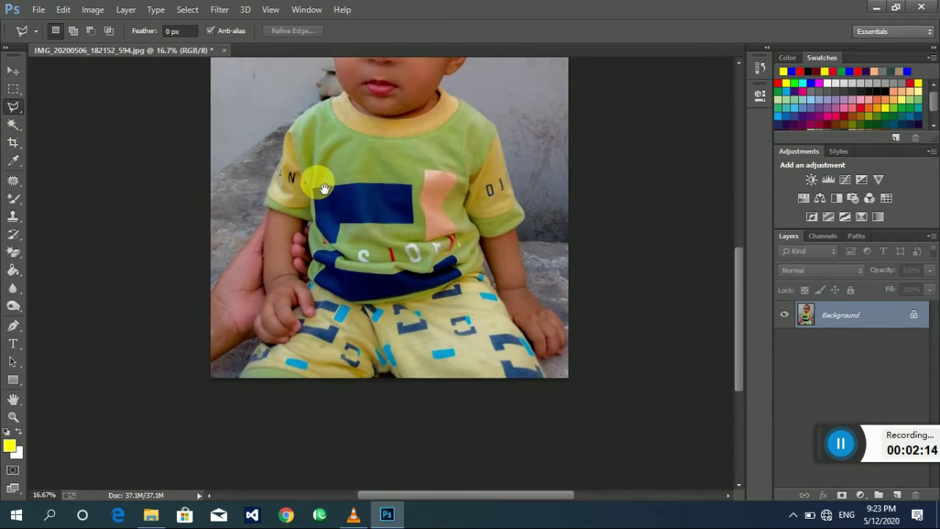
{"action": "left_click", "coordinate": [111, 311]}
{"action": "left_click", "coordinate": [211, 417]}
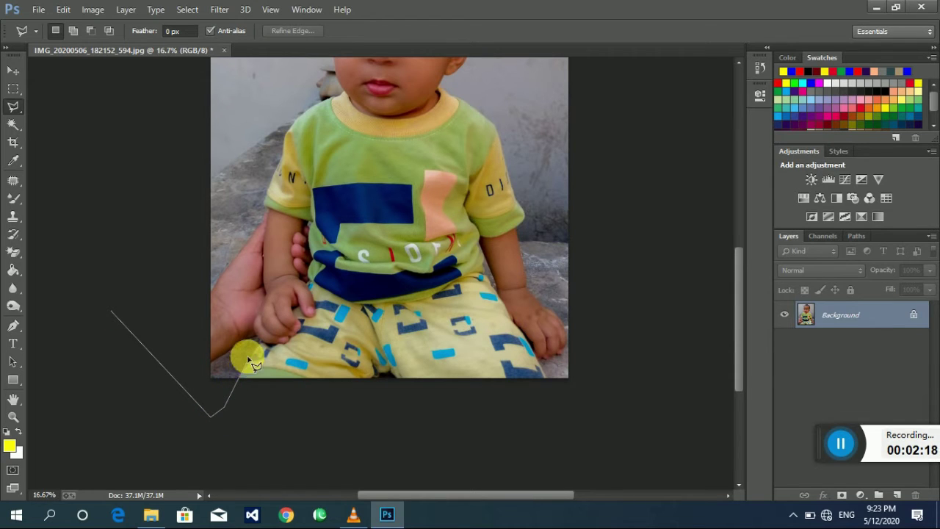
{"action": "scroll", "coordinate": [250, 361], "scroll_direction": "up", "scroll_amount": 2}
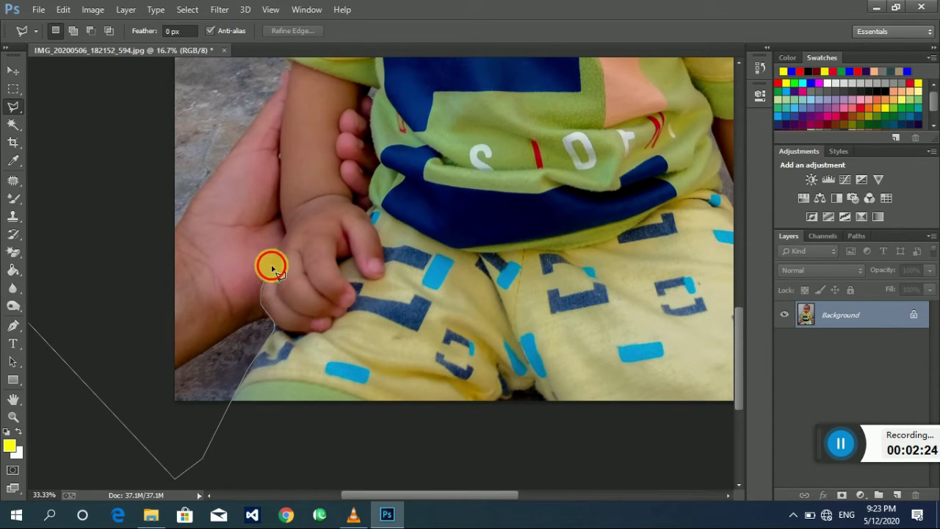
Trace the outline up the arm, shoulder, collar and cheek to the forehead
{"action": "left_click_drag", "start_coordinate": [279, 203], "coordinate": [237, 348]}
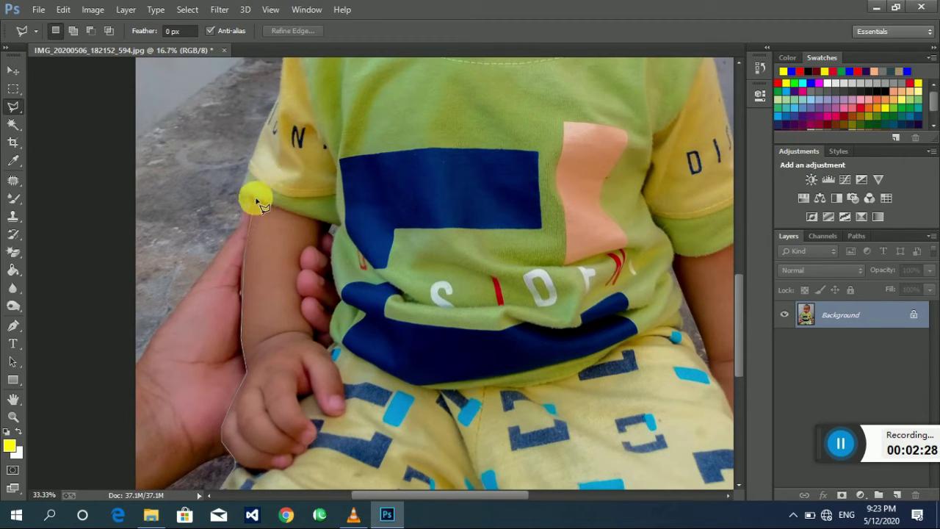
{"action": "left_click_drag", "start_coordinate": [250, 180], "coordinate": [206, 301]}
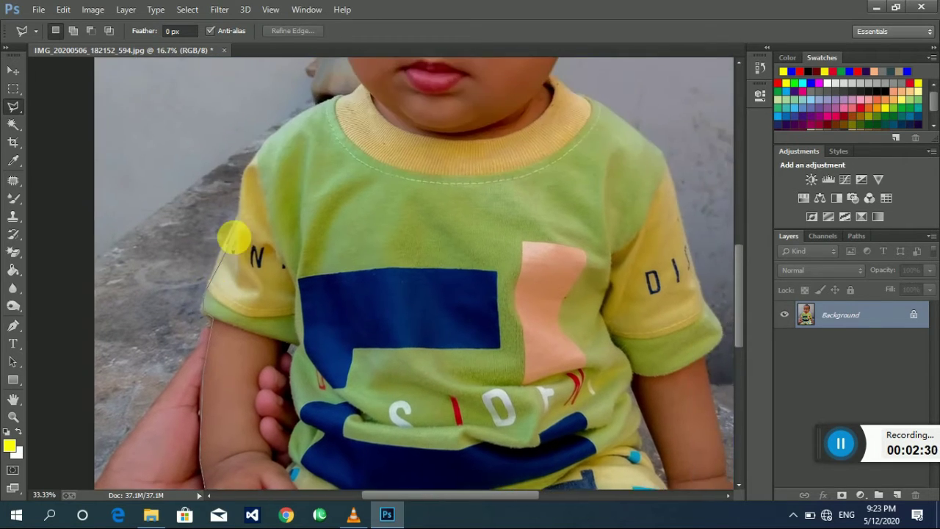
{"action": "scroll", "coordinate": [246, 212], "scroll_direction": "up", "scroll_amount": 1}
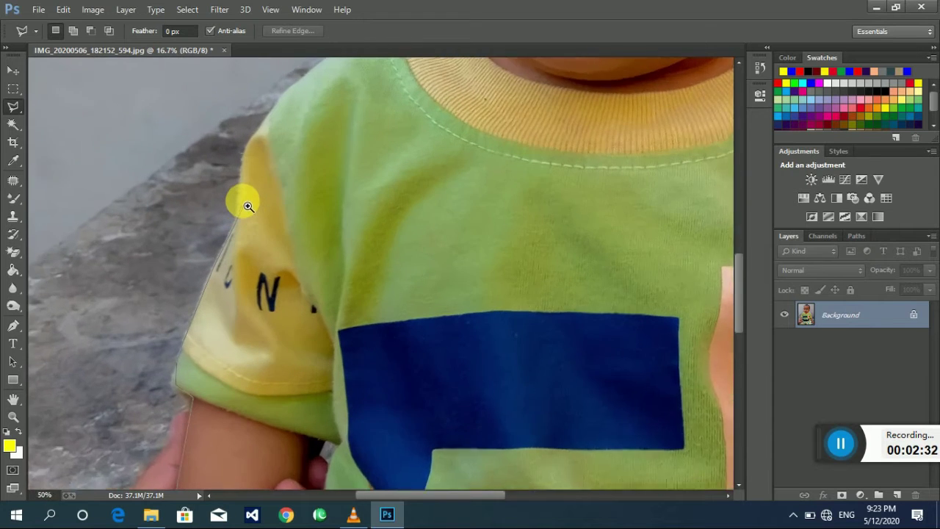
{"action": "scroll", "coordinate": [245, 206], "scroll_direction": "up", "scroll_amount": 1}
{"action": "scroll", "coordinate": [257, 140], "scroll_direction": "up", "scroll_amount": 3}
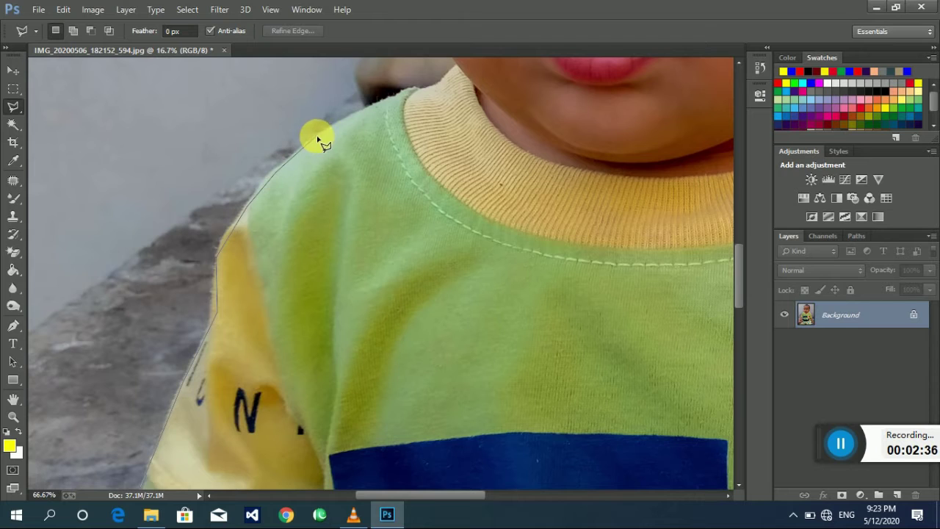
{"action": "left_click_drag", "start_coordinate": [363, 130], "coordinate": [294, 198]}
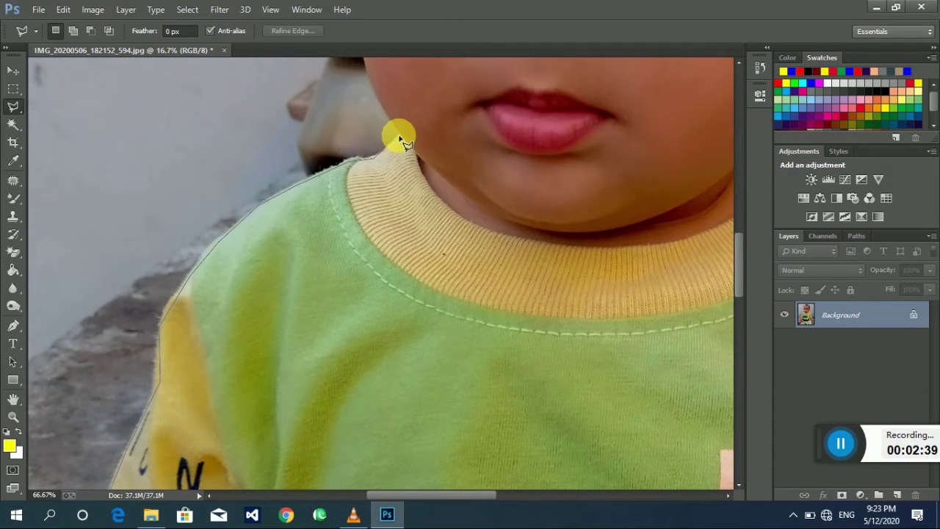
{"action": "left_click_drag", "start_coordinate": [403, 140], "coordinate": [309, 239]}
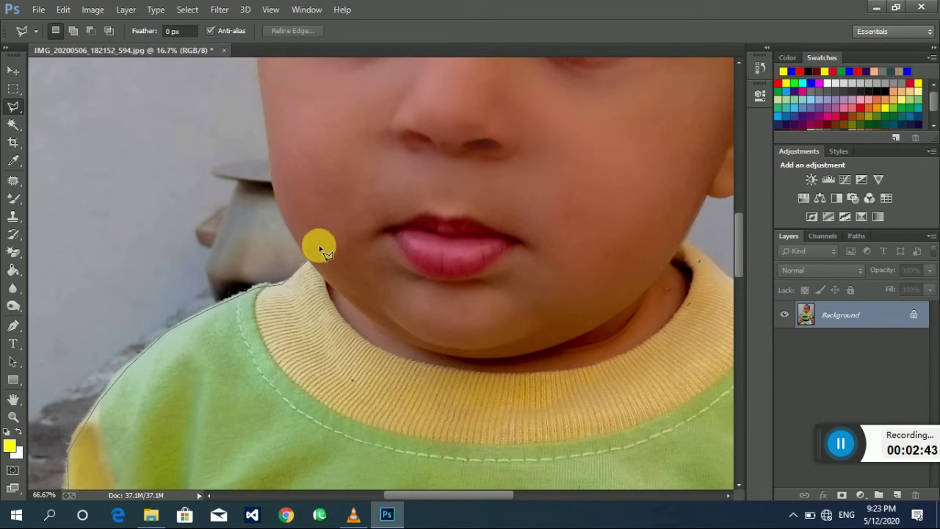
{"action": "left_click_drag", "start_coordinate": [280, 209], "coordinate": [296, 288]}
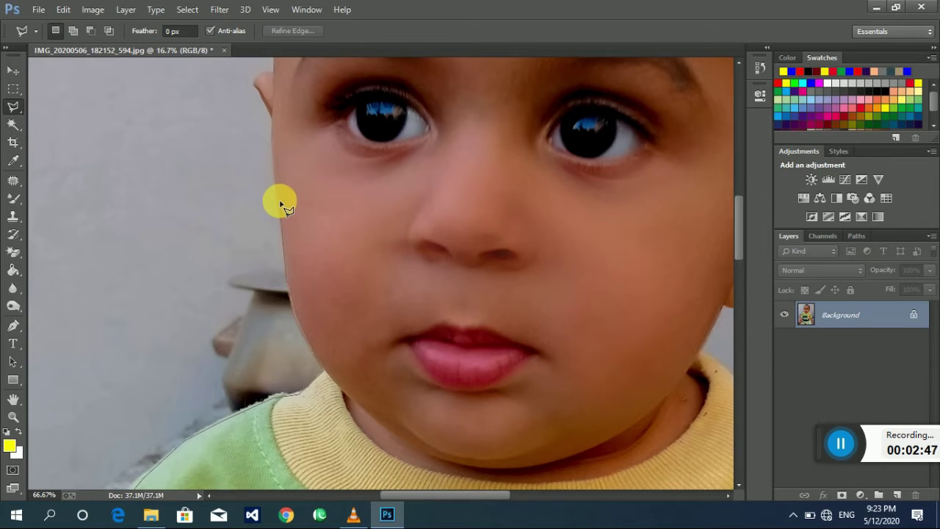
{"action": "left_click_drag", "start_coordinate": [267, 141], "coordinate": [283, 268]}
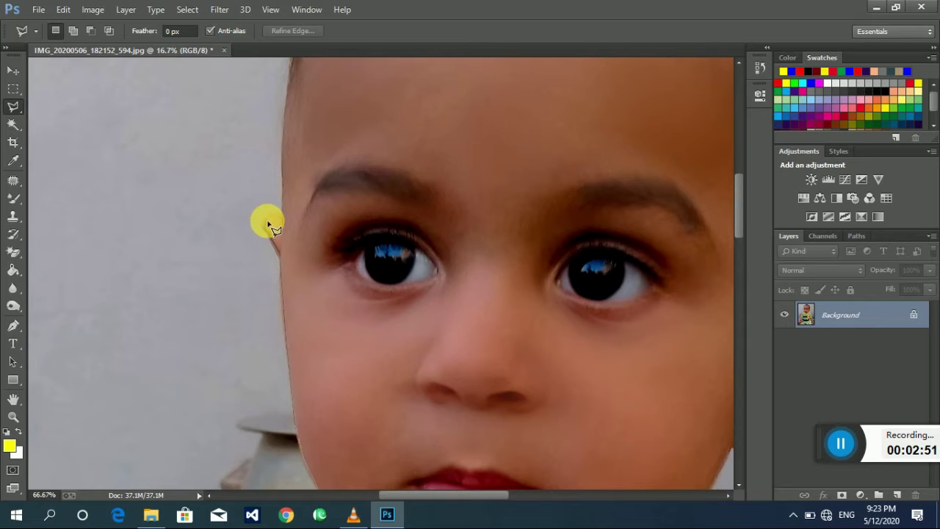
{"action": "scroll", "coordinate": [275, 334], "scroll_direction": "up", "scroll_amount": 5}
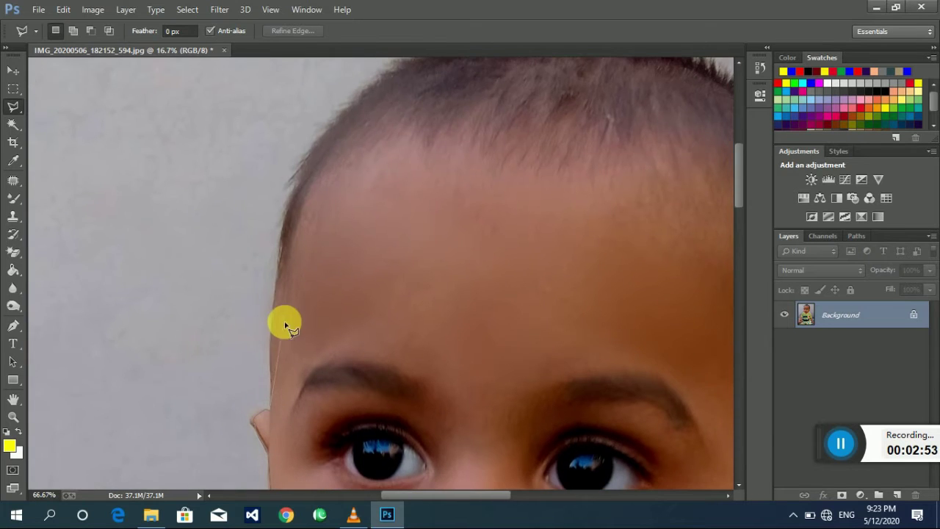
{"action": "left_click", "coordinate": [281, 246]}
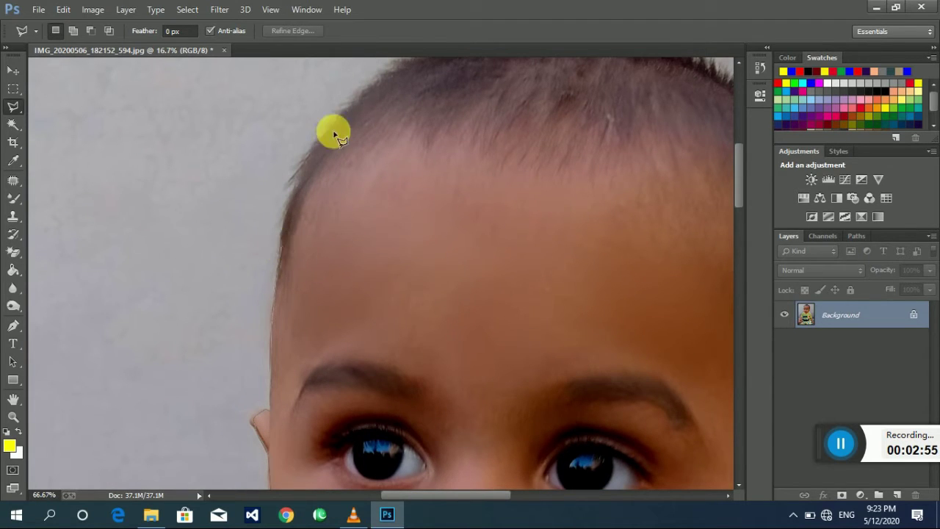
Trace the outline along the hairline over the head to the far temple
{"action": "left_click_drag", "start_coordinate": [343, 142], "coordinate": [272, 206]}
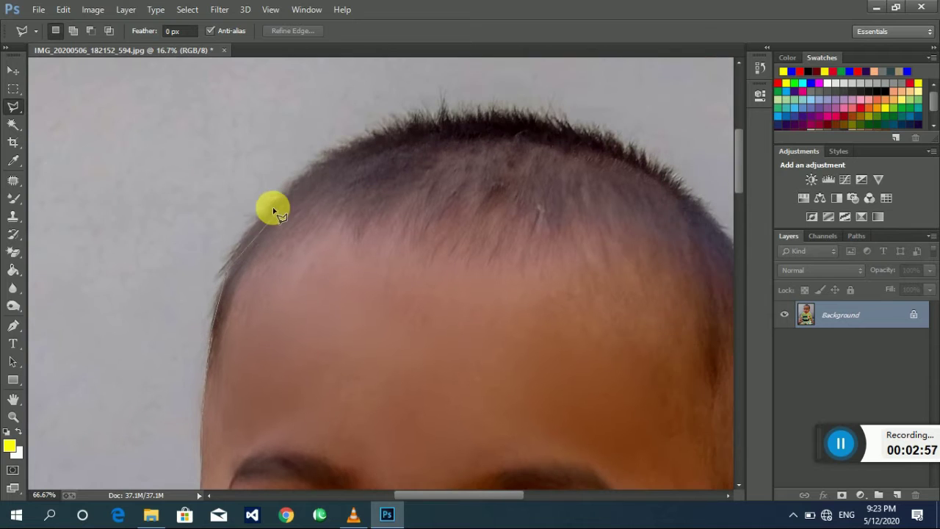
{"action": "left_click", "coordinate": [377, 138]}
{"action": "left_click", "coordinate": [444, 126]}
{"action": "left_click_drag", "start_coordinate": [509, 135], "coordinate": [332, 129]}
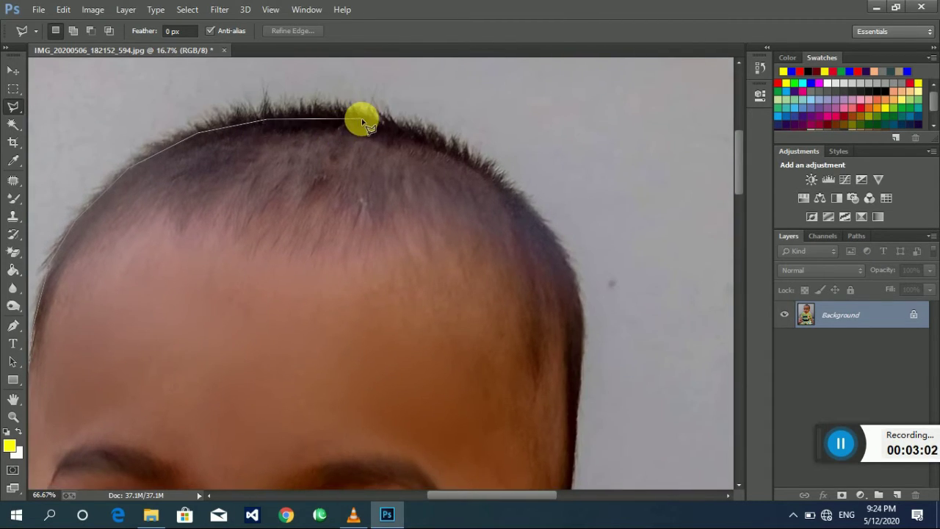
{"action": "left_click", "coordinate": [360, 118]}
{"action": "left_click", "coordinate": [424, 139]}
{"action": "left_click", "coordinate": [490, 174]}
{"action": "left_click", "coordinate": [555, 235]}
{"action": "left_click", "coordinate": [577, 290]}
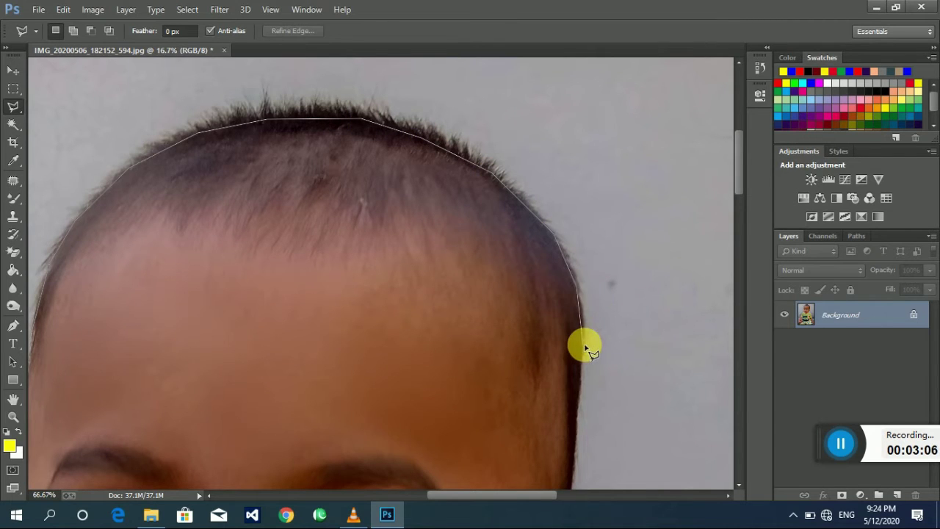
Continue the outline down to the ear and around its top and back
{"action": "scroll", "coordinate": [577, 372], "scroll_direction": "down", "scroll_amount": 5}
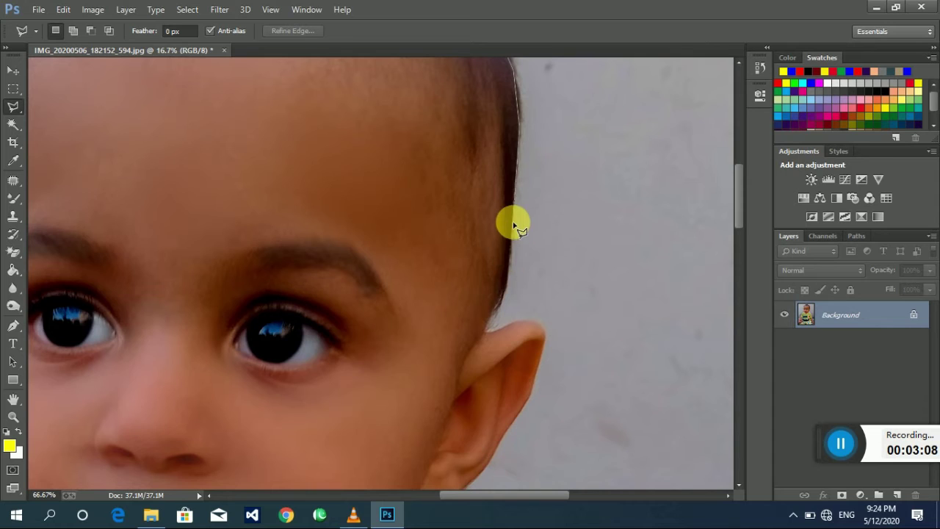
{"action": "left_click", "coordinate": [506, 273]}
{"action": "left_click", "coordinate": [495, 306]}
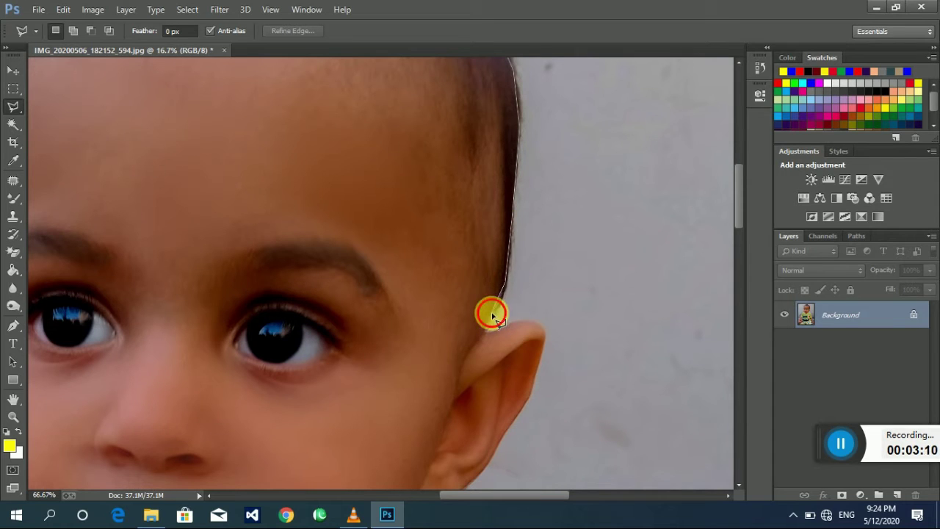
{"action": "left_click", "coordinate": [486, 334]}
{"action": "left_click", "coordinate": [519, 325]}
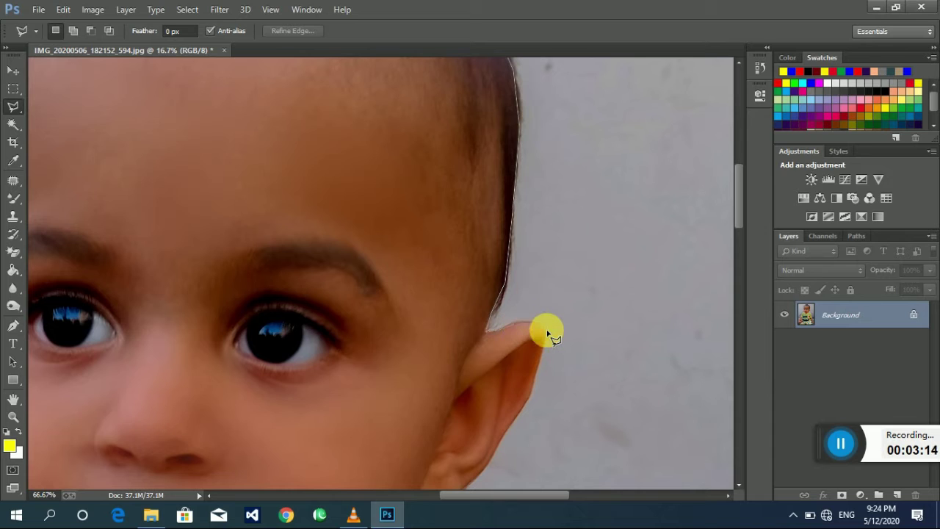
{"action": "left_click_drag", "start_coordinate": [519, 428], "coordinate": [526, 279]}
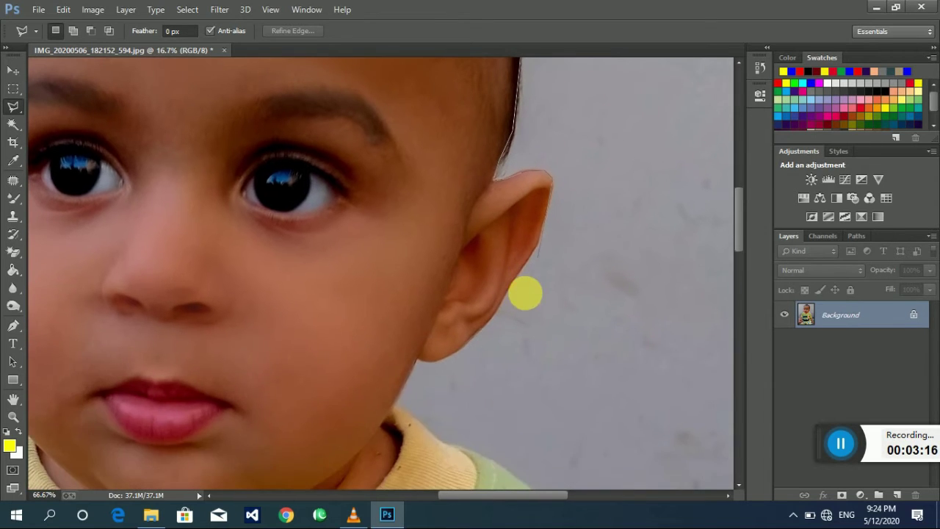
{"action": "left_click", "coordinate": [539, 256]}
Trace the outline from the jaw over the shoulder and down the sleeve to the cuff
{"action": "scroll", "coordinate": [419, 272], "scroll_direction": "down", "scroll_amount": 3}
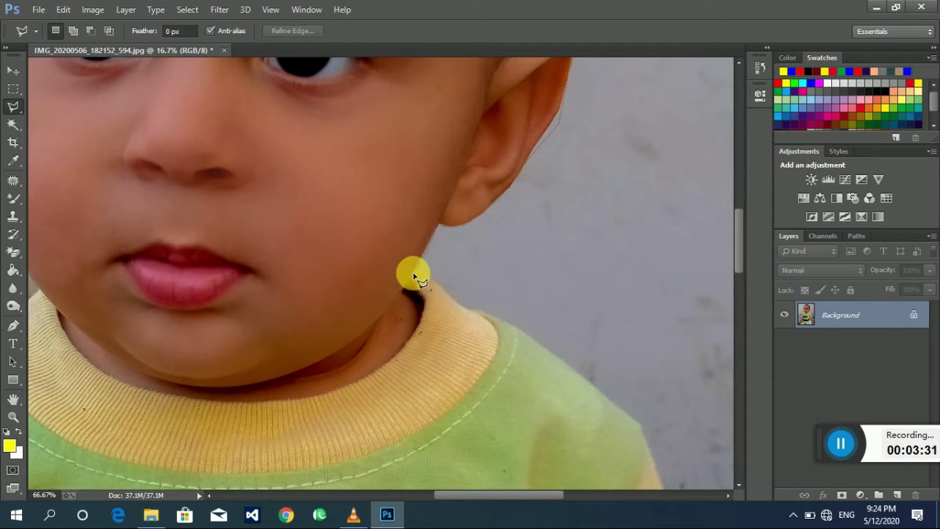
{"action": "left_click", "coordinate": [415, 277]}
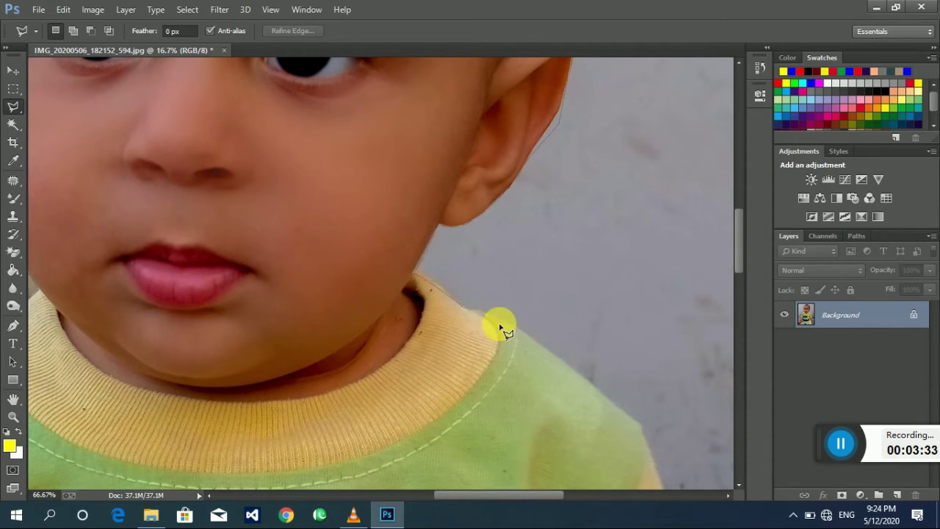
{"action": "scroll", "coordinate": [500, 323], "scroll_direction": "down", "scroll_amount": 3}
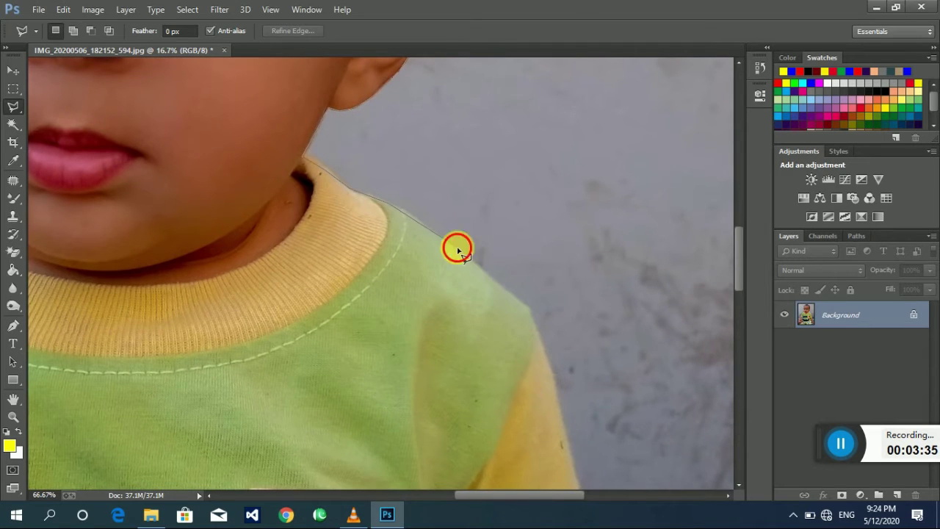
{"action": "left_click", "coordinate": [458, 250]}
{"action": "left_click", "coordinate": [530, 309]}
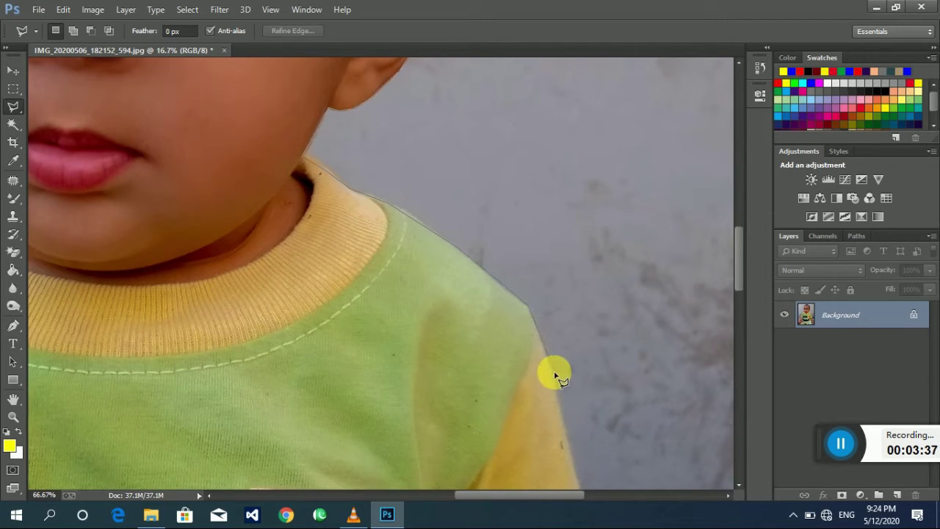
{"action": "scroll", "coordinate": [563, 405], "scroll_direction": "down", "scroll_amount": 4}
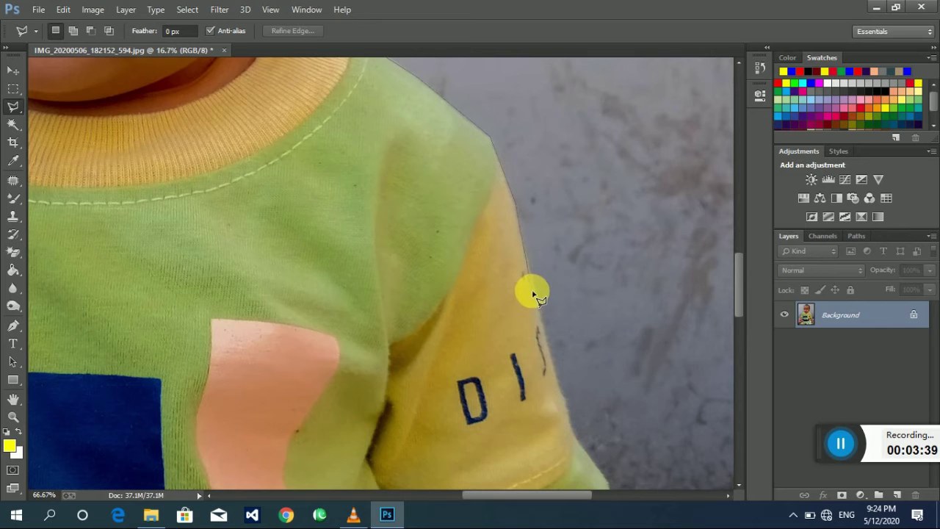
{"action": "scroll", "coordinate": [560, 396], "scroll_direction": "down", "scroll_amount": 2}
{"action": "scroll", "coordinate": [487, 306], "scroll_direction": "down", "scroll_amount": 2}
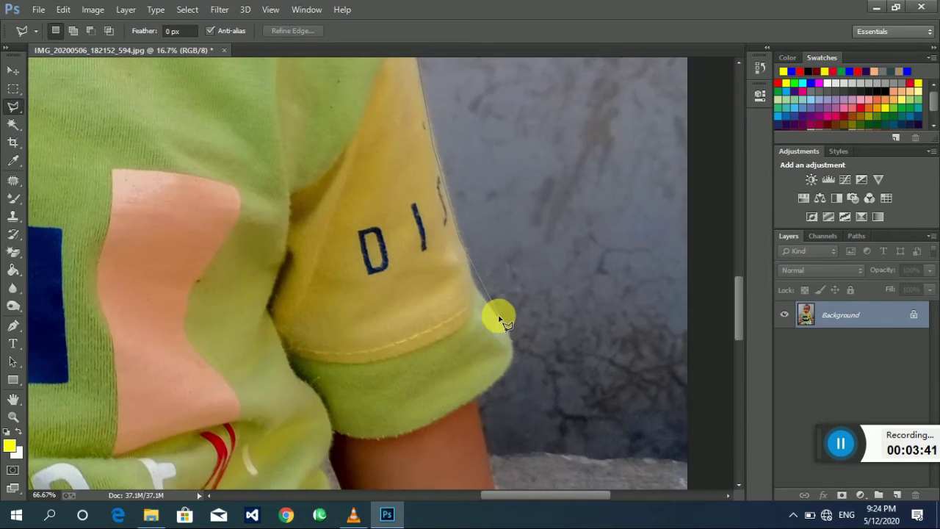
{"action": "left_click", "coordinate": [509, 335]}
{"action": "left_click", "coordinate": [479, 399]}
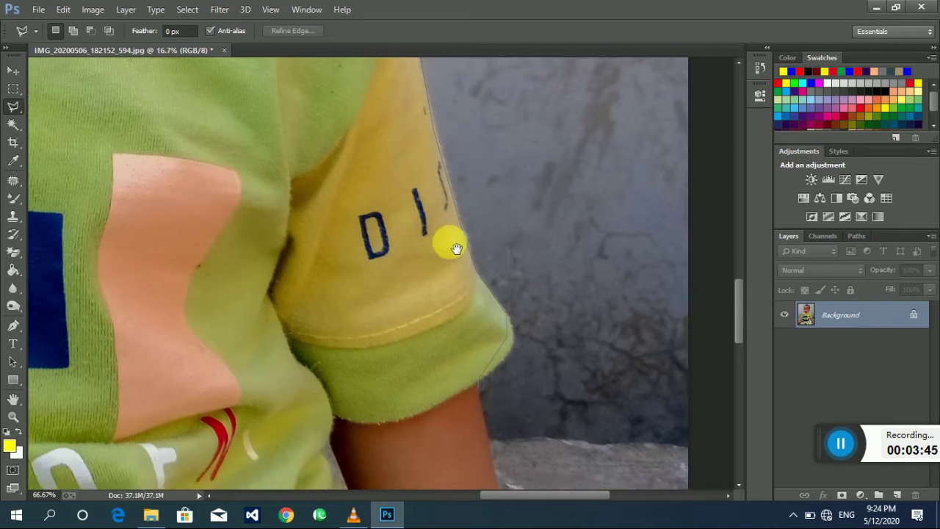
Continue the outline from the wrist around the hand down to the shorts
{"action": "scroll", "coordinate": [449, 254], "scroll_direction": "down", "scroll_amount": 5}
{"action": "scroll", "coordinate": [412, 262], "scroll_direction": "down", "scroll_amount": 3}
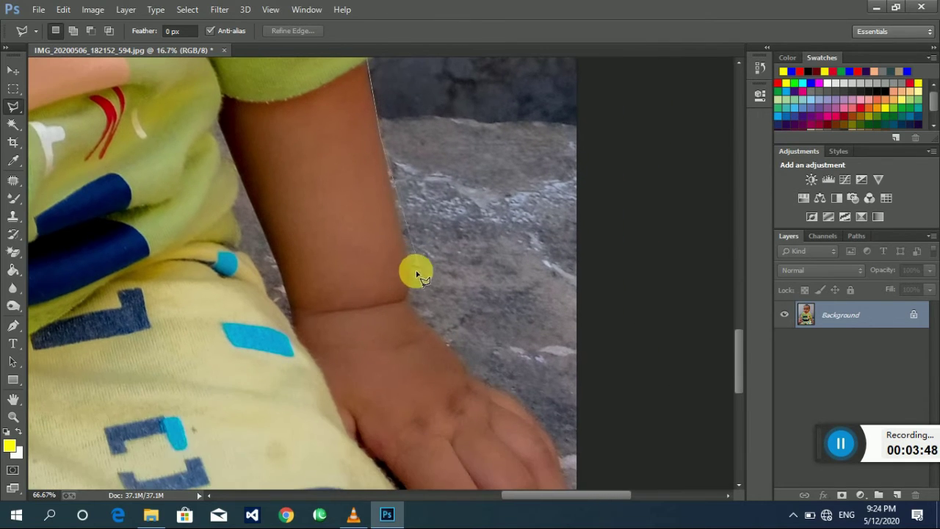
{"action": "left_click", "coordinate": [407, 298]}
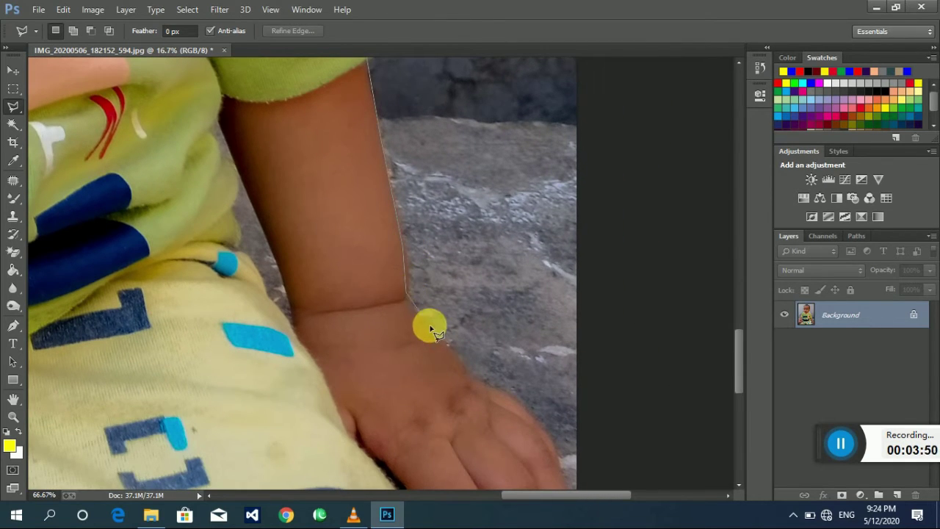
{"action": "scroll", "coordinate": [462, 367], "scroll_direction": "down", "scroll_amount": 3}
{"action": "left_click", "coordinate": [412, 266]}
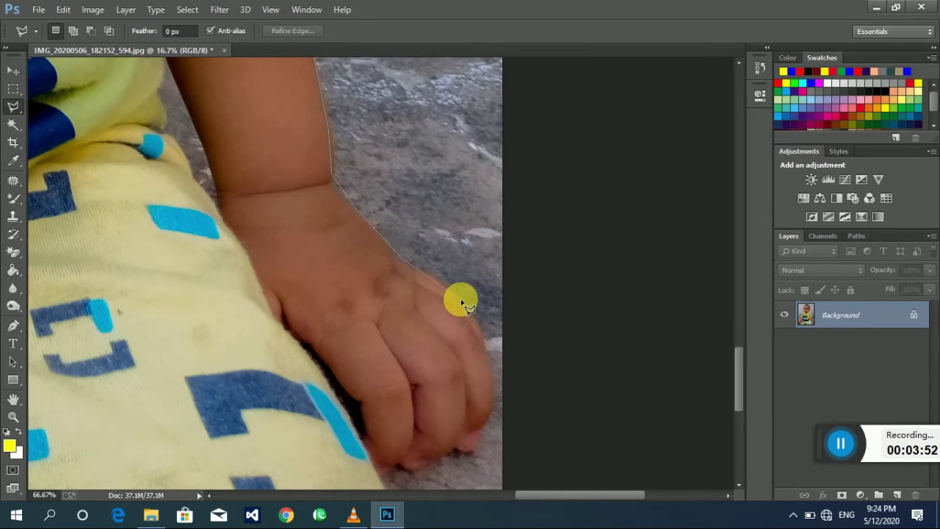
{"action": "left_click", "coordinate": [475, 310]}
{"action": "left_click_drag", "start_coordinate": [482, 334], "coordinate": [484, 286]}
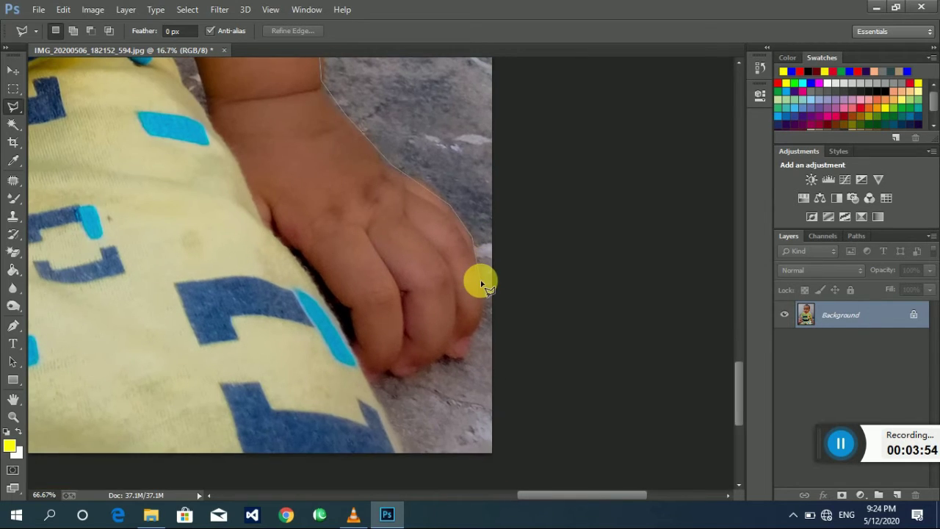
{"action": "left_click", "coordinate": [482, 285]}
{"action": "left_click", "coordinate": [480, 318]}
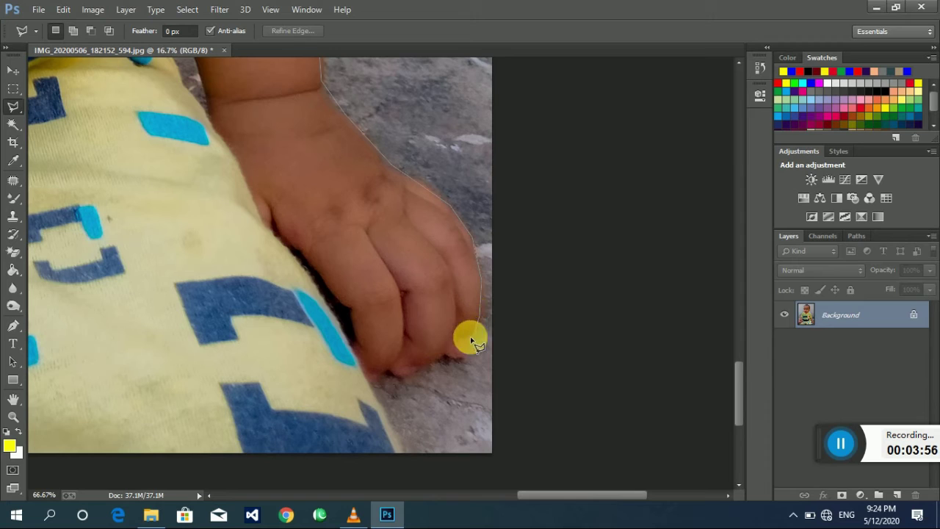
{"action": "left_click", "coordinate": [421, 371]}
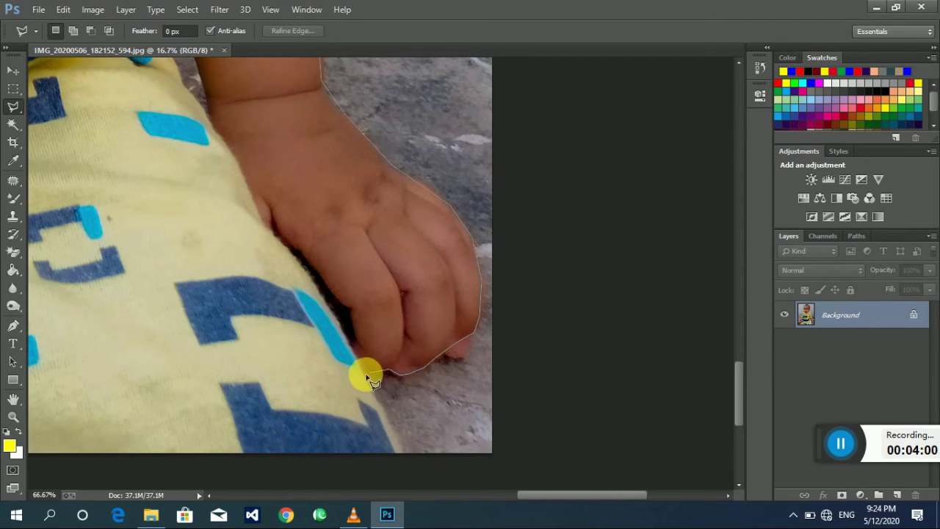
{"action": "scroll", "coordinate": [369, 393], "scroll_direction": "down", "scroll_amount": 2}
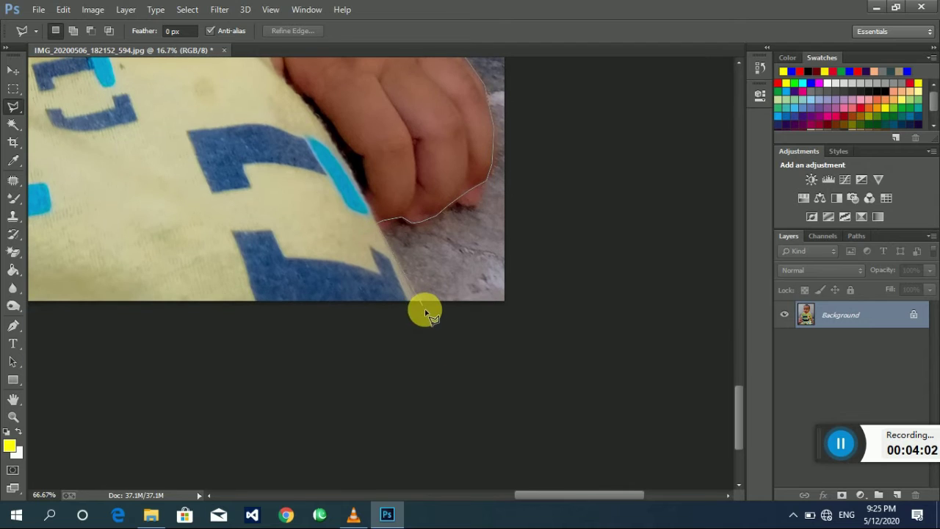
{"action": "scroll", "coordinate": [489, 378], "scroll_direction": "down", "scroll_amount": 1, "text": "alt"}
Close the lasso outline below the photo and invert it to select the background
{"action": "scroll", "coordinate": [489, 377], "scroll_direction": "down", "scroll_amount": 2, "text": "alt"}
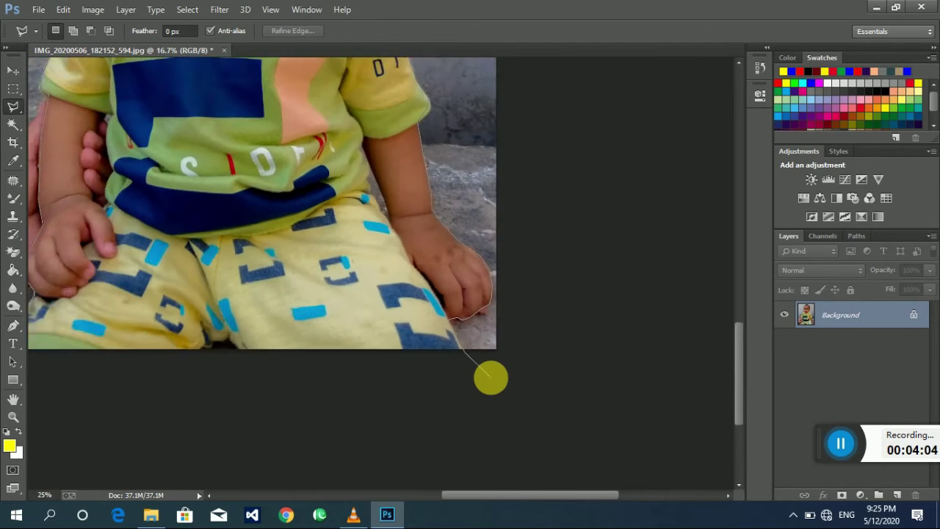
{"action": "scroll", "coordinate": [494, 380], "scroll_direction": "down", "scroll_amount": 1, "text": "alt"}
{"action": "scroll", "coordinate": [496, 382], "scroll_direction": "down", "scroll_amount": 1, "text": "alt"}
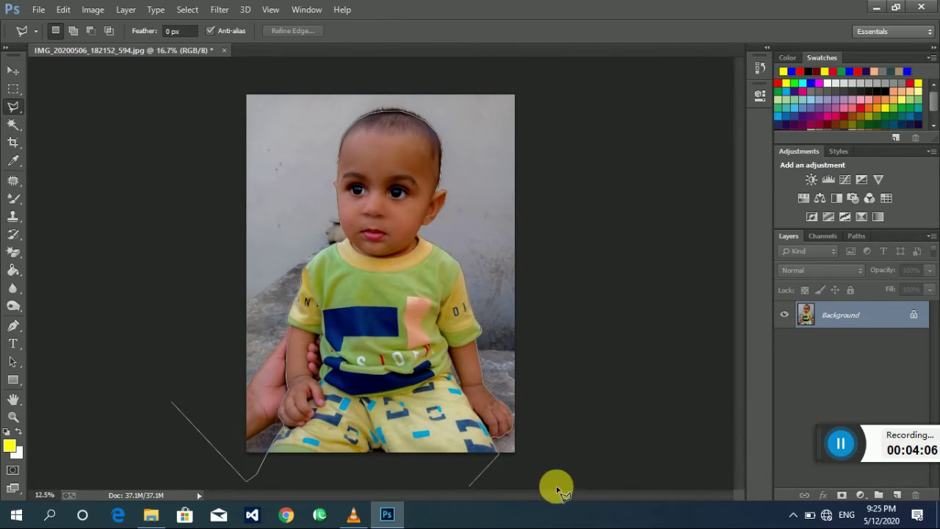
{"action": "left_click", "coordinate": [585, 465]}
{"action": "left_click", "coordinate": [315, 475]}
{"action": "left_click", "coordinate": [253, 486]}
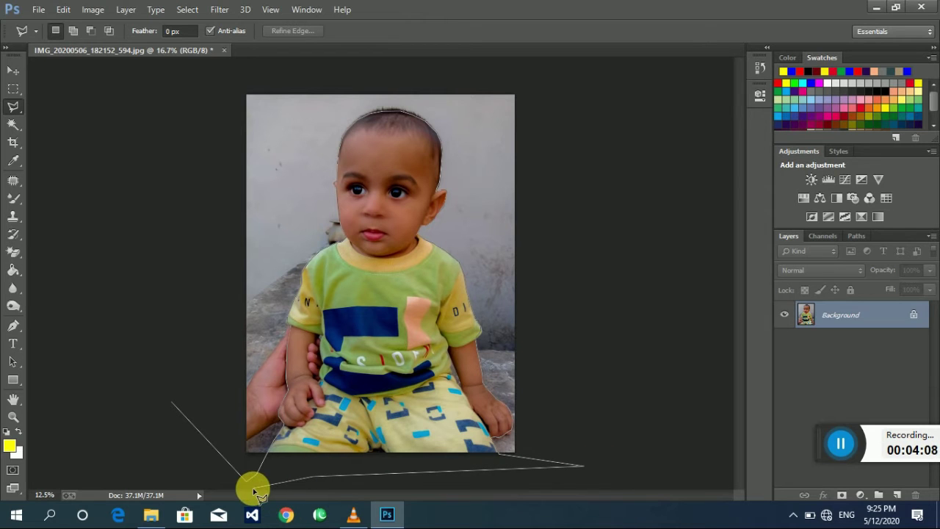
{"action": "left_click", "coordinate": [145, 451]}
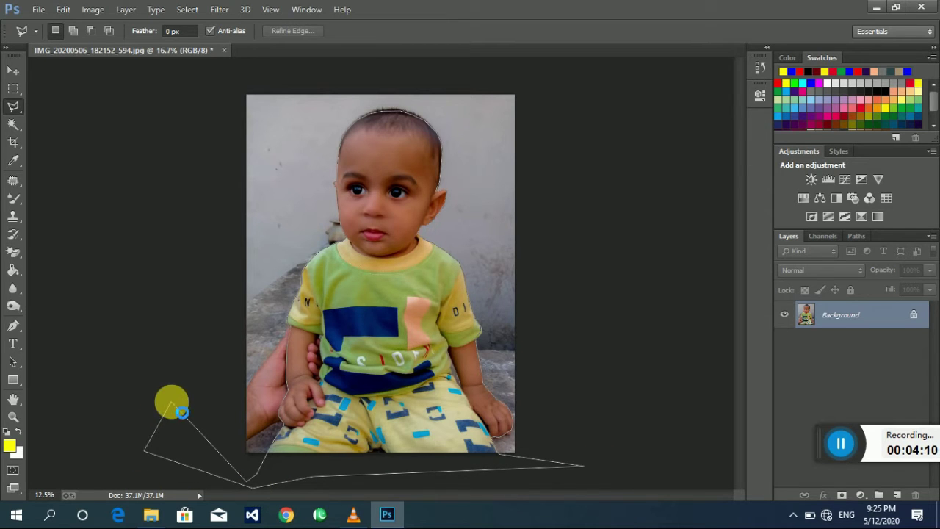
{"action": "left_click", "coordinate": [171, 403]}
{"action": "right_click", "coordinate": [370, 253]}
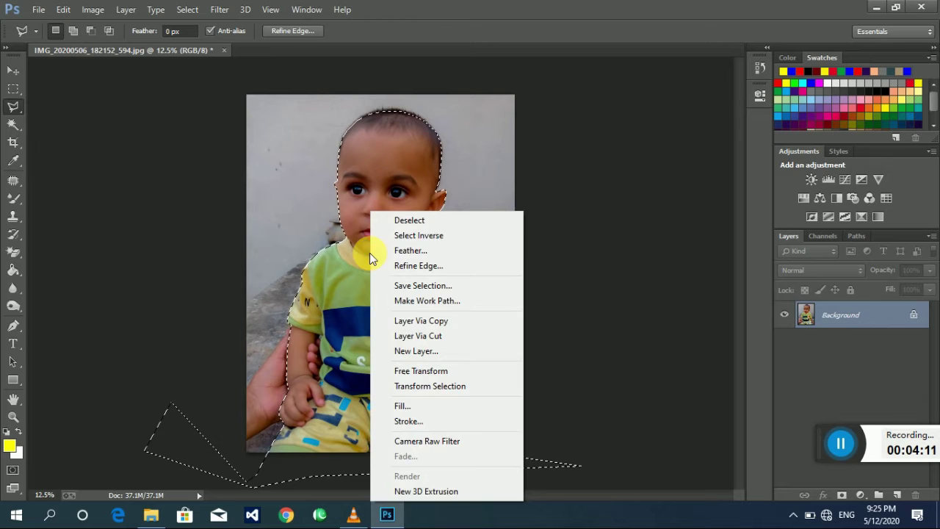
{"action": "left_click", "coordinate": [450, 237]}
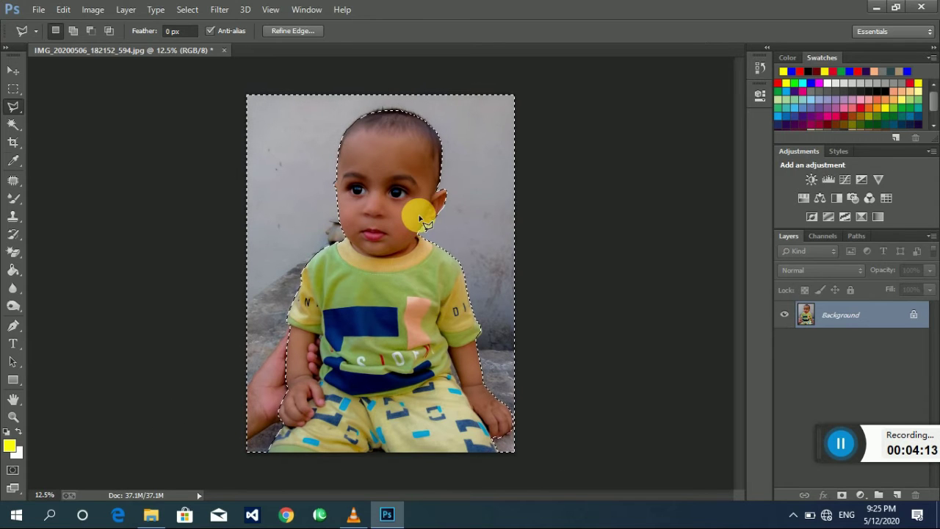
Fill the background white, erase it with the Magic Eraser, and deselect
{"action": "key", "text": "Delete"}
{"action": "left_click", "coordinate": [557, 142]}
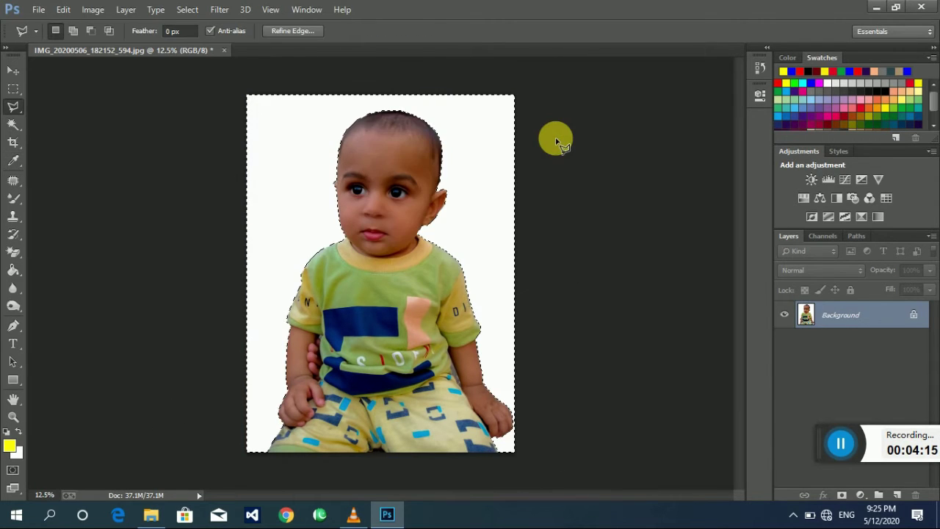
{"action": "left_click", "coordinate": [17, 254]}
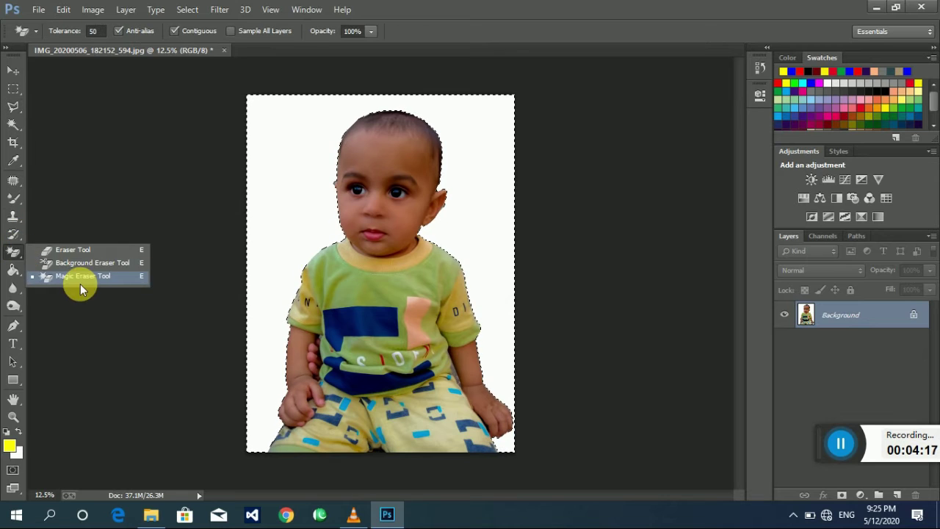
{"action": "left_click", "coordinate": [80, 280]}
{"action": "left_click", "coordinate": [285, 167]}
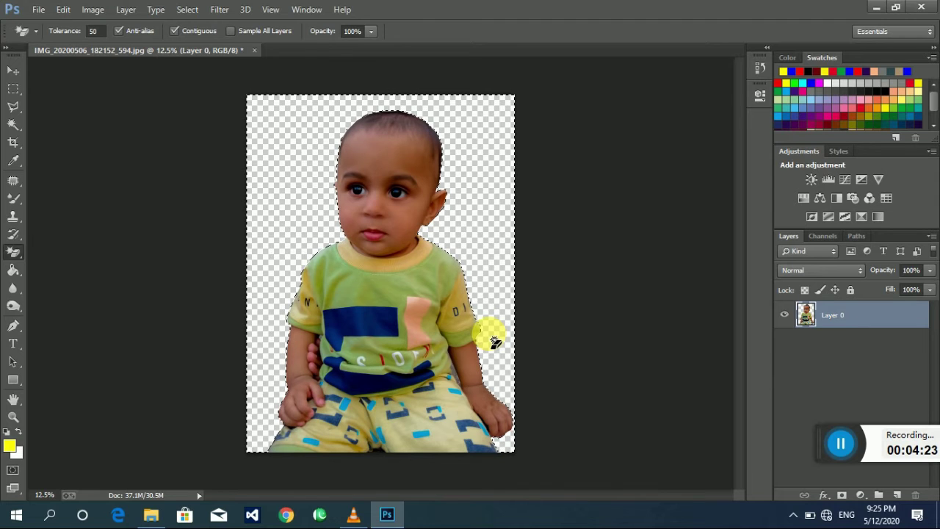
{"action": "left_click_drag", "start_coordinate": [13, 88], "coordinate": [58, 89]}
{"action": "left_click", "coordinate": [152, 116]}
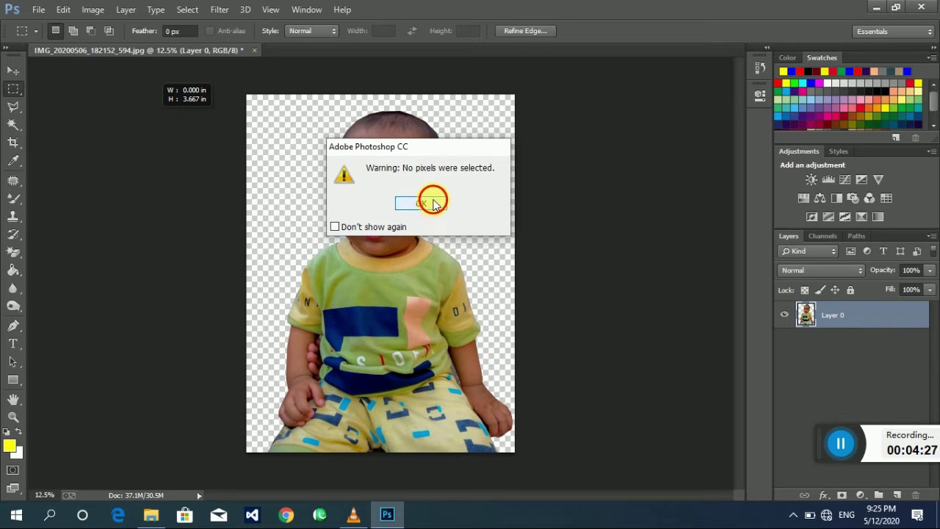
Dismiss the no-pixels warning and zoom in on the gap beside the arm
{"action": "left_click", "coordinate": [432, 204]}
{"action": "scroll", "coordinate": [581, 200], "scroll_direction": "up", "scroll_amount": 3}
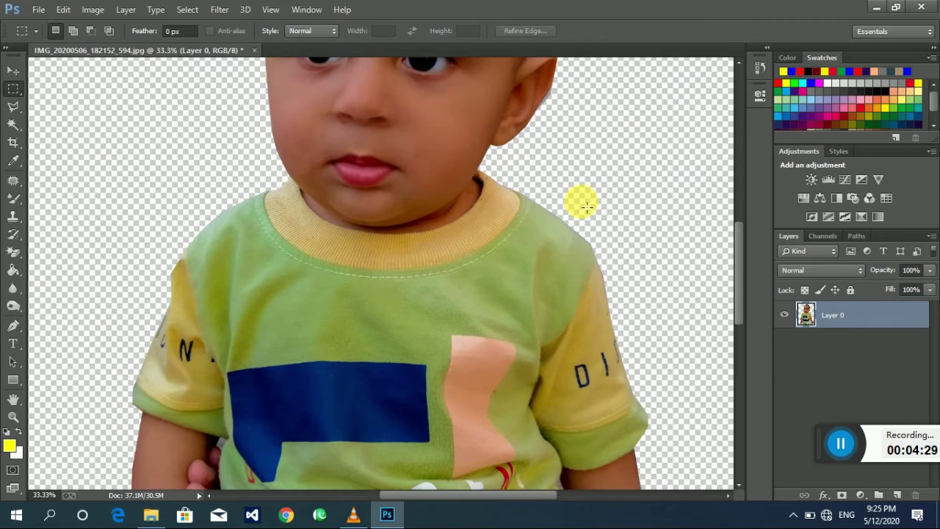
{"action": "scroll", "coordinate": [369, 296], "scroll_direction": "down", "scroll_amount": 1}
{"action": "scroll", "coordinate": [361, 214], "scroll_direction": "down", "scroll_amount": 1}
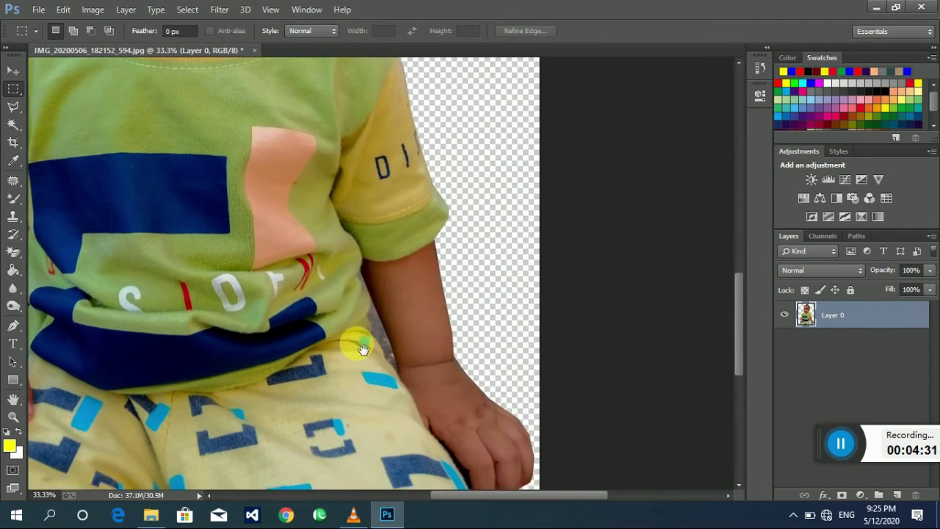
{"action": "scroll", "coordinate": [350, 294], "scroll_direction": "down", "scroll_amount": 2}
Lasso the grey gap between arm and torso, delete it, and zoom out
{"action": "left_click_drag", "start_coordinate": [13, 108], "coordinate": [73, 121]}
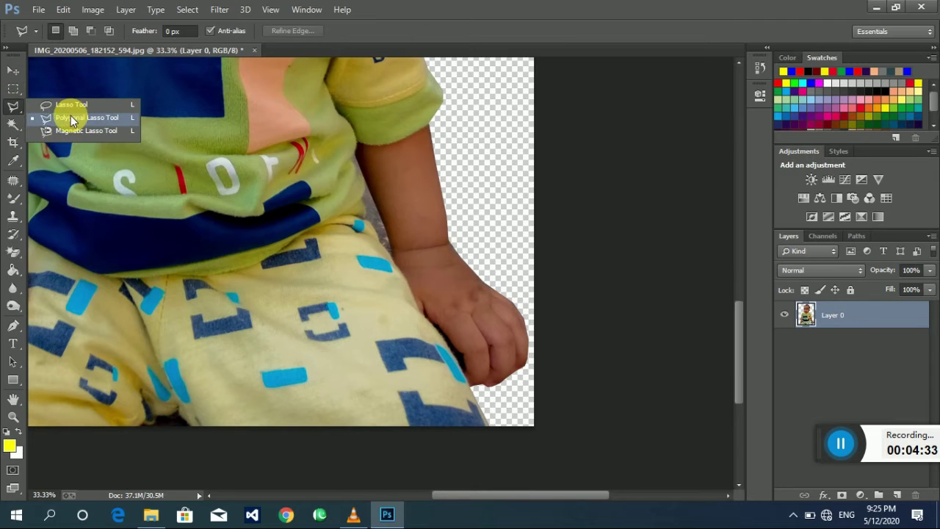
{"action": "left_click", "coordinate": [73, 122]}
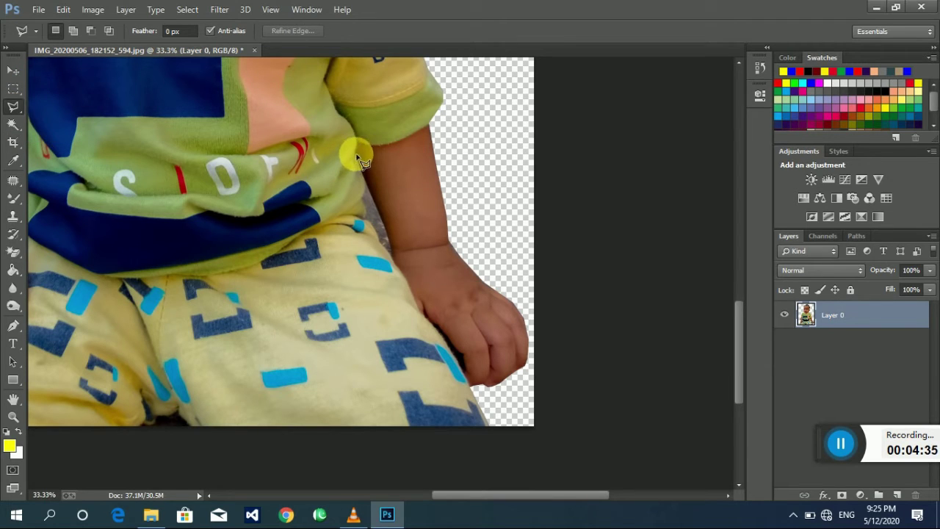
{"action": "left_click", "coordinate": [357, 155]}
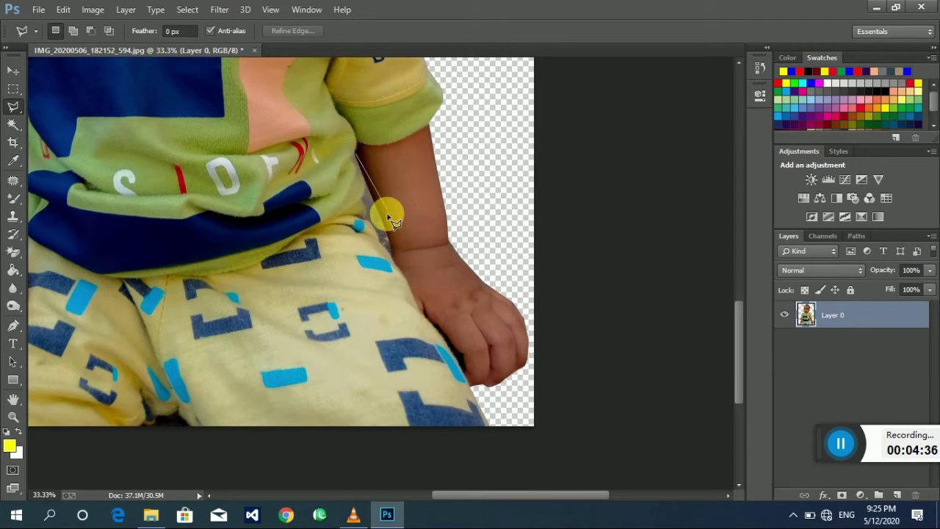
{"action": "left_click", "coordinate": [393, 258]}
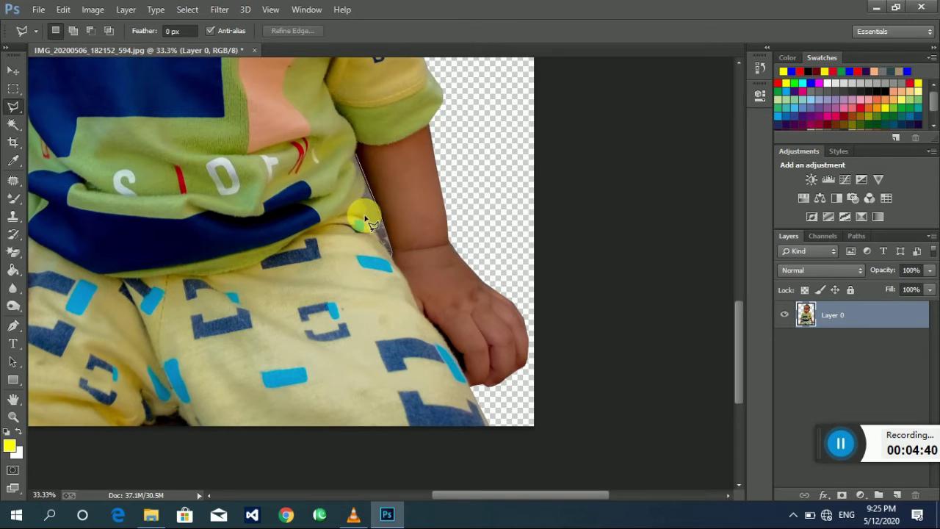
{"action": "left_click", "coordinate": [356, 156]}
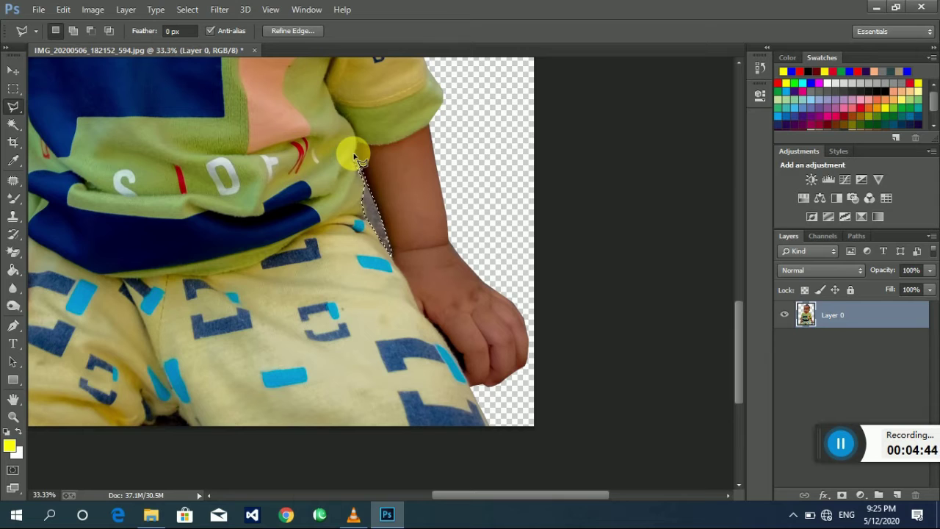
{"action": "key", "text": "Delete"}
{"action": "key", "text": "ctrl+minus"}
{"action": "key", "text": "ctrl+minus"}
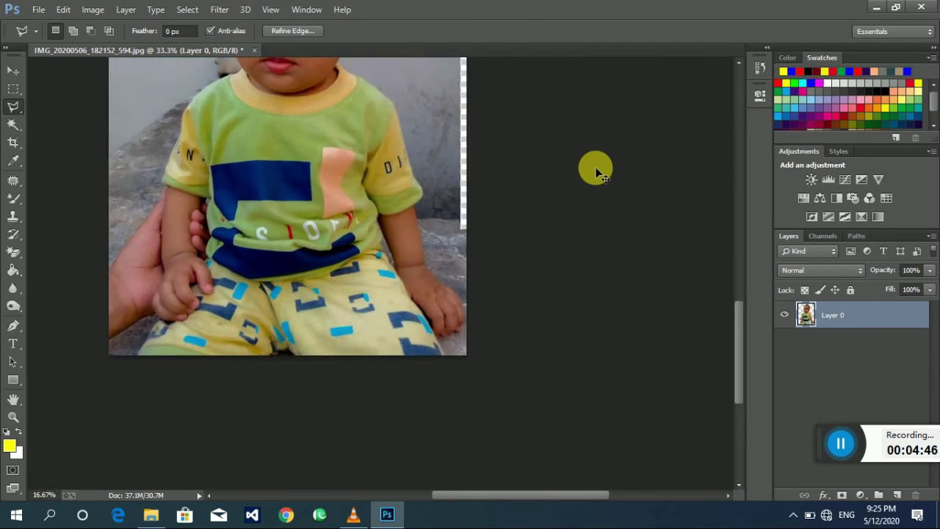
{"action": "key", "text": "ctrl+minus"}
{"action": "key", "text": "ctrl+minus"}
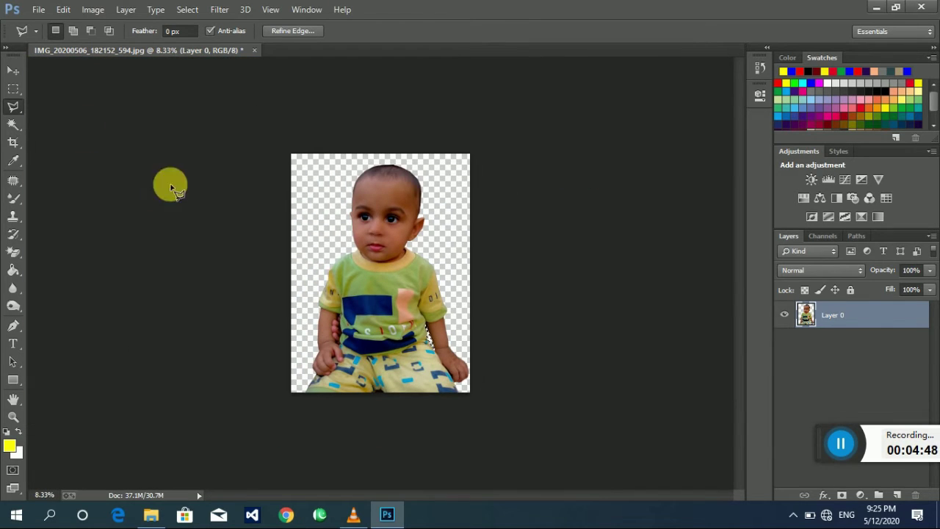
Open the green grass photo 0a08b735aa4a9ce6325afe0e7eeb1236.jpg from 2222 > New folder
{"action": "right_click", "coordinate": [13, 90]}
{"action": "left_click", "coordinate": [81, 105]}
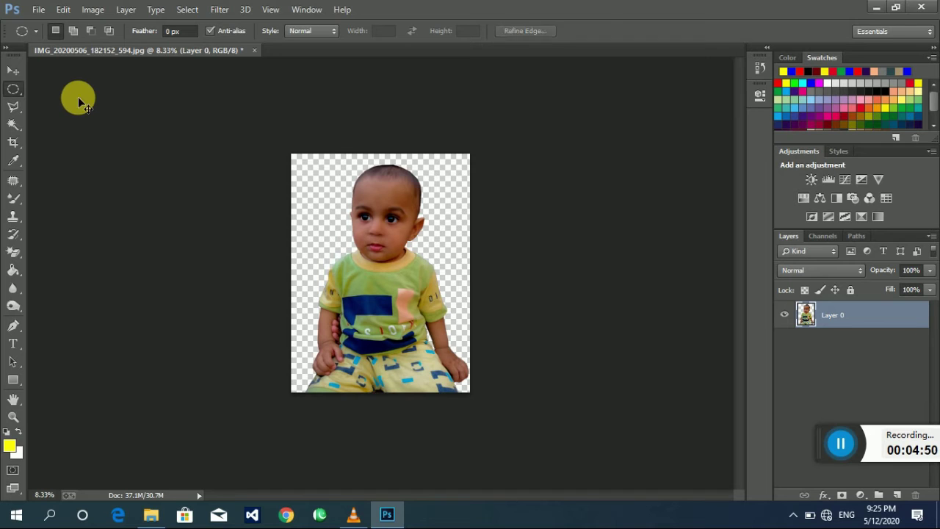
{"action": "key", "text": "ctrl+o"}
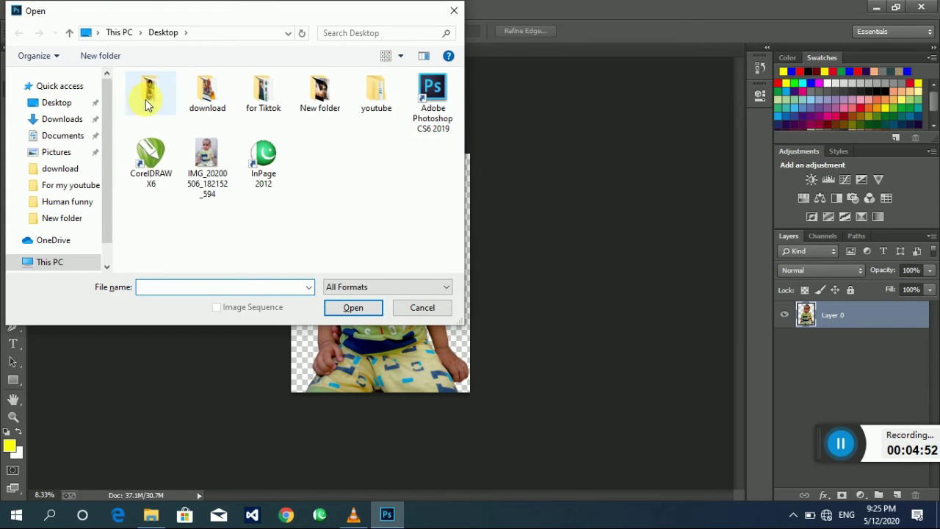
{"action": "double_click", "coordinate": [152, 94]}
{"action": "double_click", "coordinate": [172, 122]}
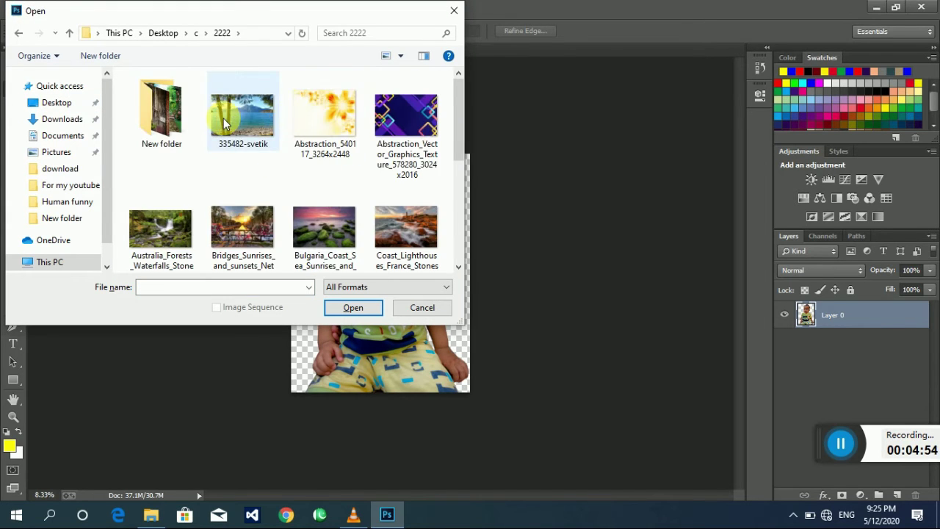
{"action": "double_click", "coordinate": [174, 105]}
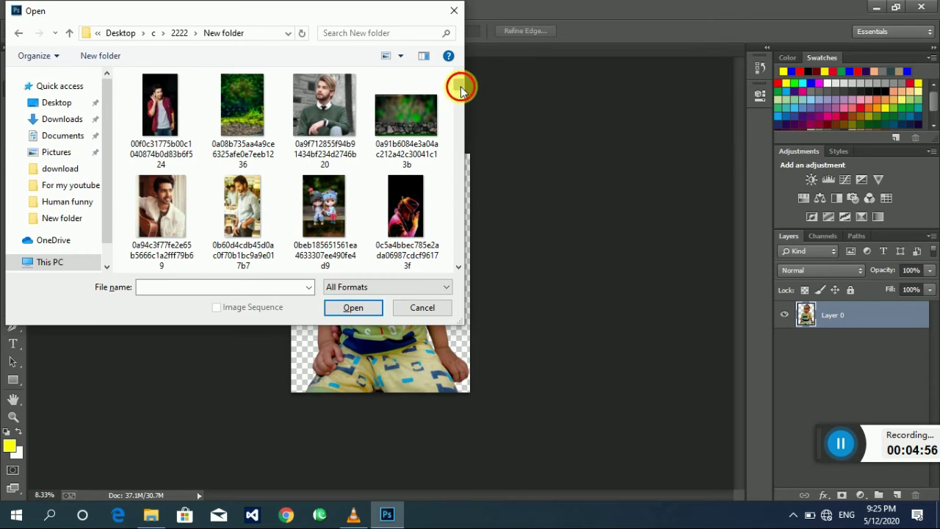
{"action": "mouse_move", "coordinate": [461, 88]}
{"action": "left_mouse_down"}
{"action": "mouse_move", "coordinate": [447, 157]}
{"action": "mouse_move", "coordinate": [456, 84]}
{"action": "left_mouse_up"}
{"action": "left_click", "coordinate": [229, 90]}
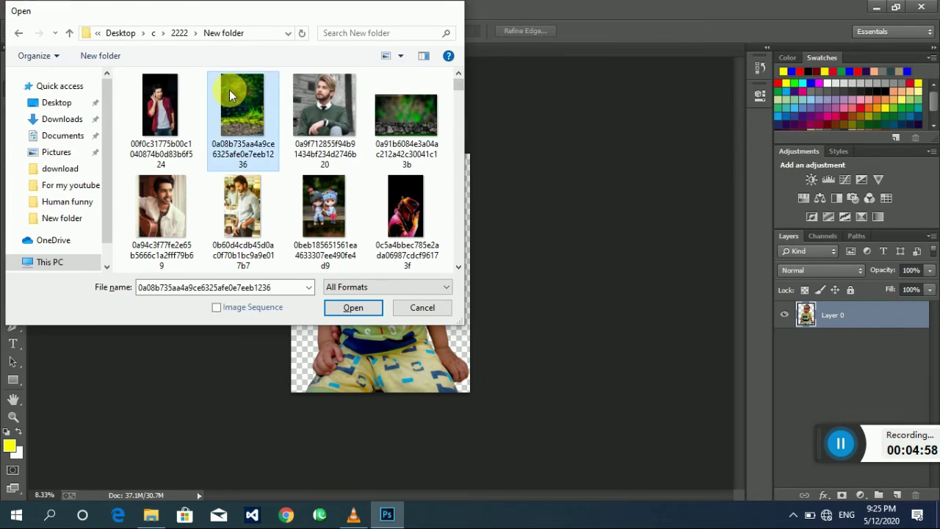
{"action": "double_click", "coordinate": [229, 90]}
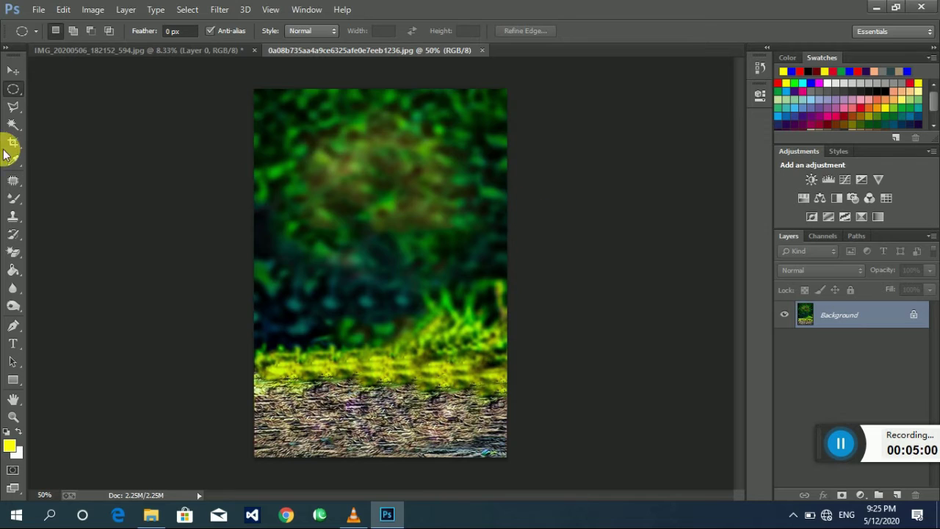
Move the grass image into the toddler document and scale it to fill the canvas
{"action": "left_click", "coordinate": [13, 70]}
{"action": "left_click_drag", "start_coordinate": [416, 177], "coordinate": [333, 189]}
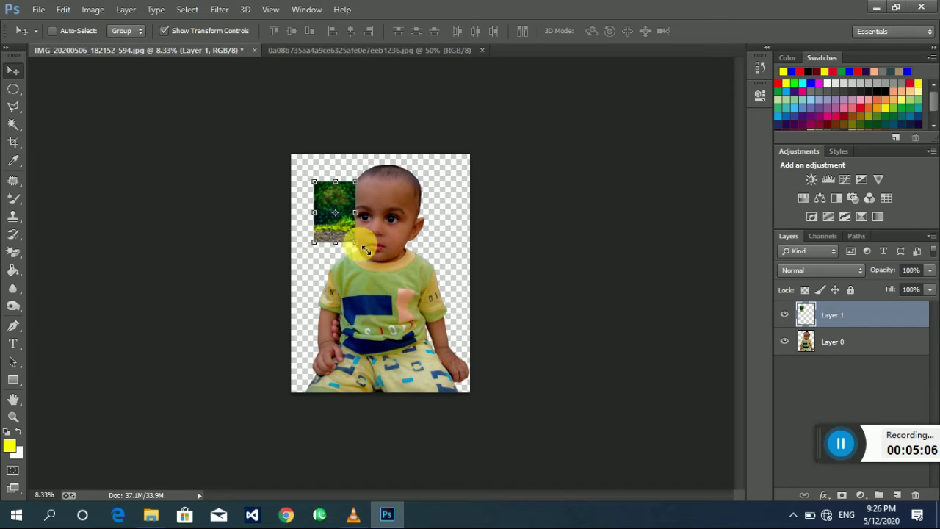
{"action": "left_click_drag", "start_coordinate": [366, 250], "coordinate": [524, 427]}
{"action": "left_click_drag", "start_coordinate": [428, 339], "coordinate": [400, 298]}
{"action": "left_click_drag", "start_coordinate": [470, 411], "coordinate": [473, 417]}
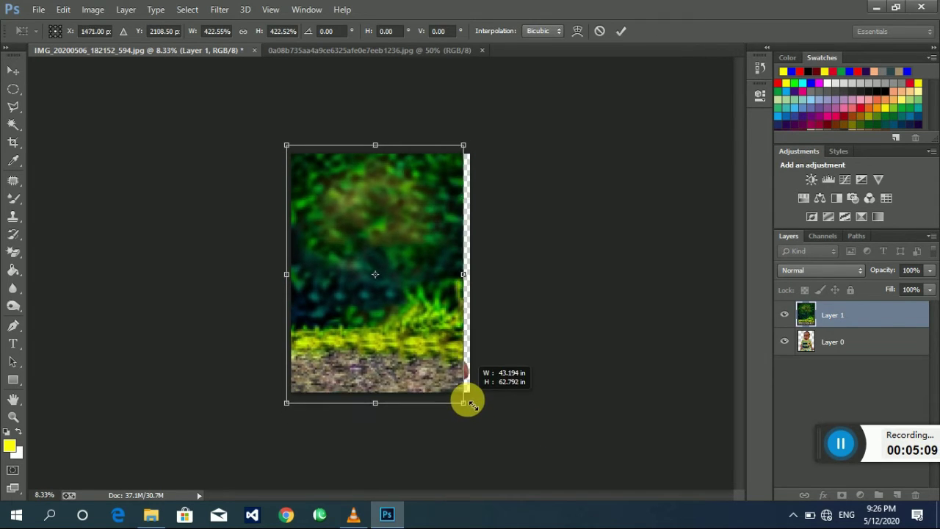
{"action": "left_click_drag", "start_coordinate": [376, 321], "coordinate": [374, 311]}
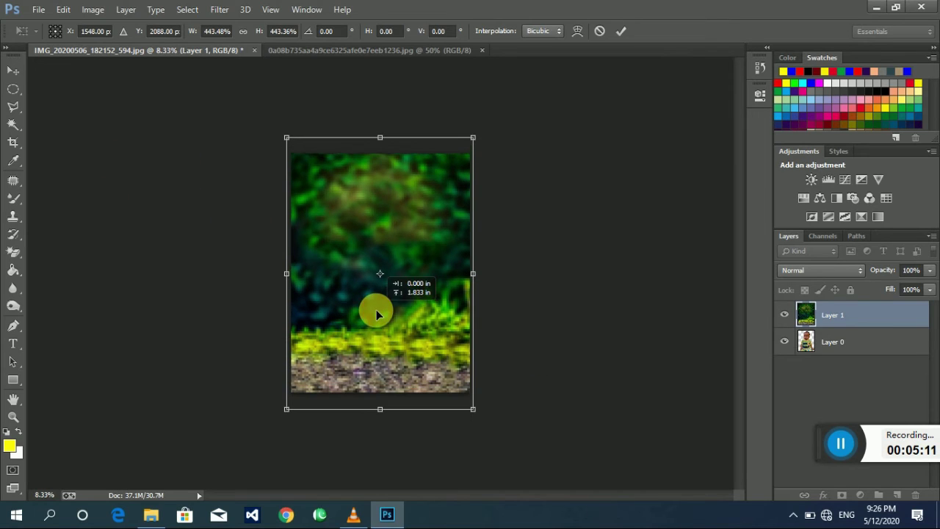
{"action": "left_click", "coordinate": [13, 70]}
{"action": "left_click", "coordinate": [401, 203]}
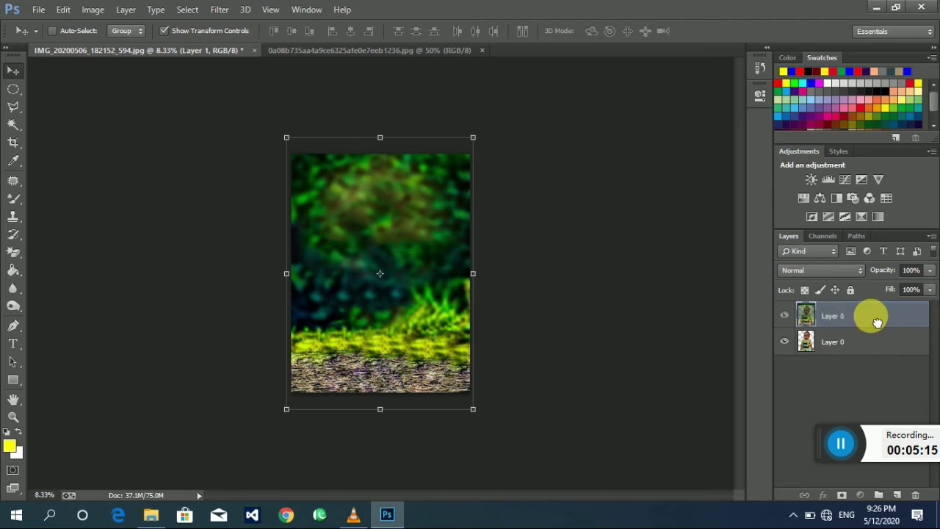
Place the toddler layer above the grass and enlarge it slightly
{"action": "left_click_drag", "start_coordinate": [876, 349], "coordinate": [864, 312]}
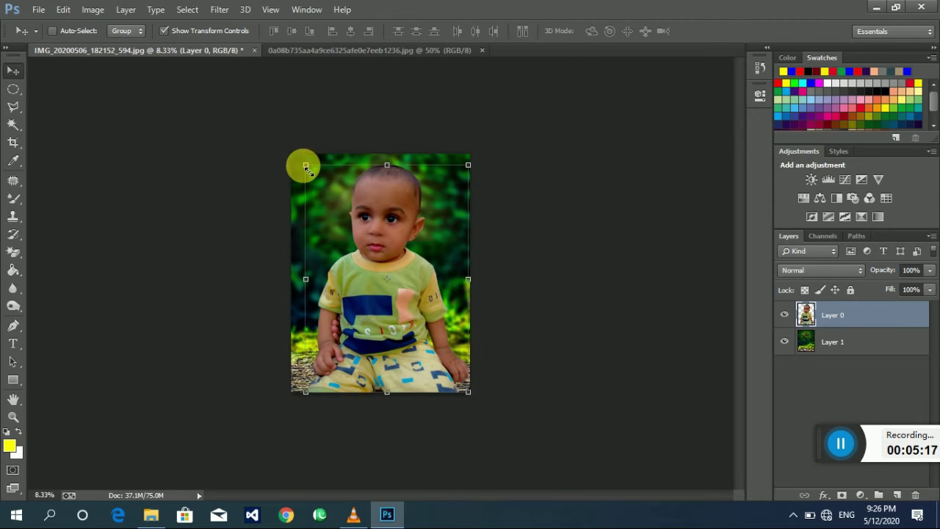
{"action": "left_click_drag", "start_coordinate": [306, 167], "coordinate": [301, 159]}
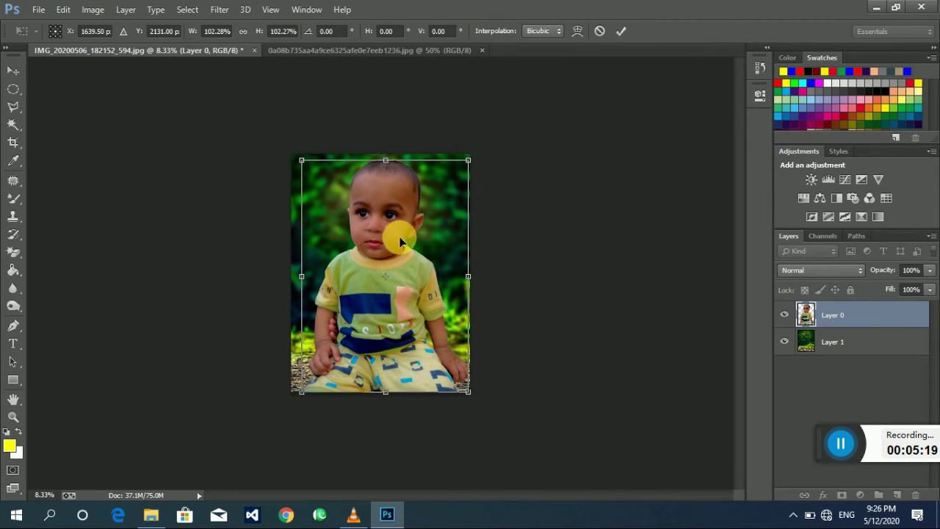
{"action": "left_click_drag", "start_coordinate": [400, 240], "coordinate": [404, 245]}
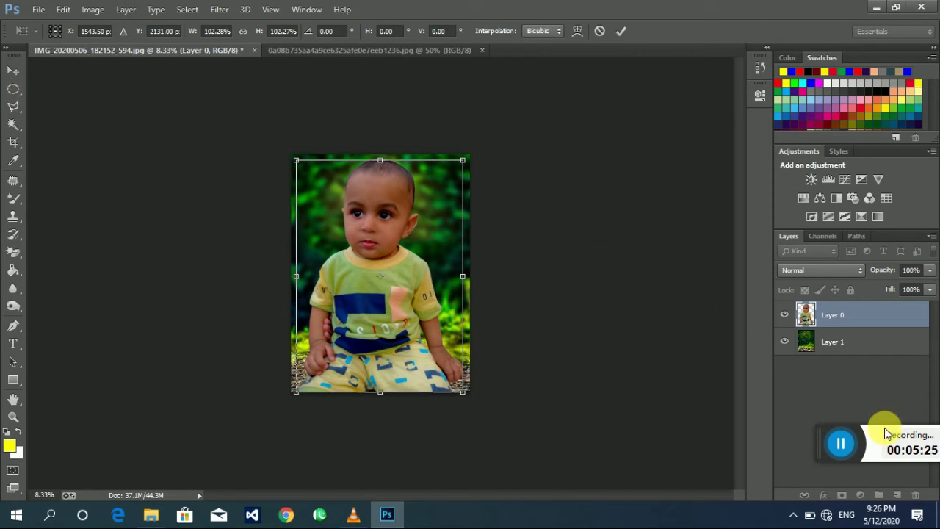
Commit the toddler's pending enlargement
{"action": "left_click", "coordinate": [11, 92]}
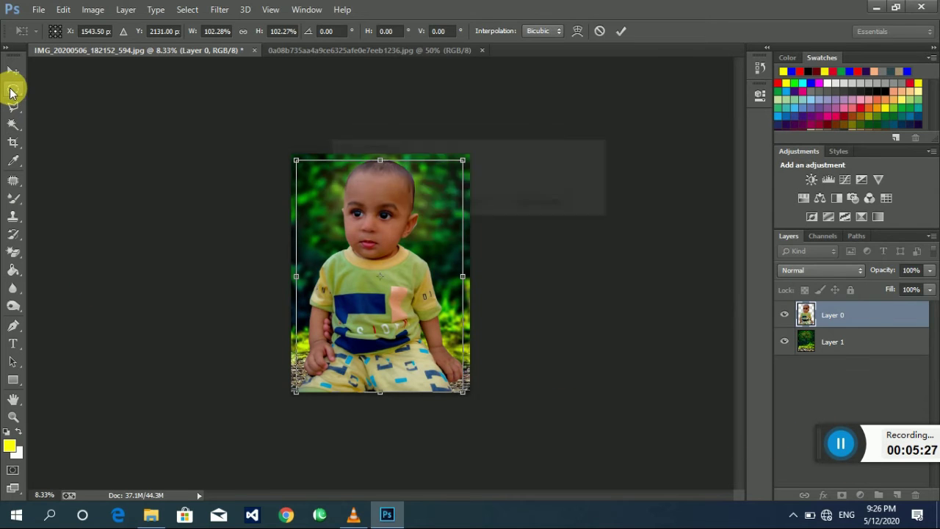
{"action": "left_click", "coordinate": [423, 208]}
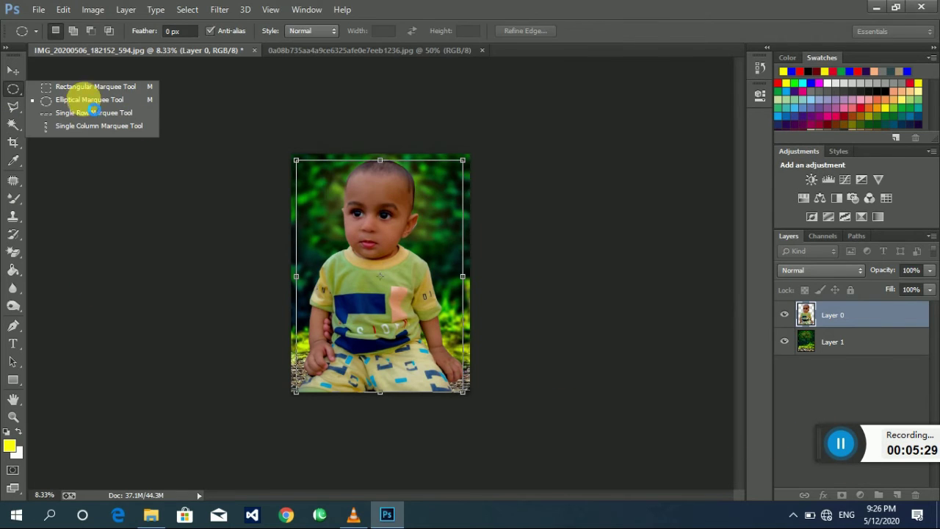
{"action": "left_click", "coordinate": [90, 80]}
Apply a Gaussian Blur of about 60.7 px to the grass background on Layer 1
{"action": "left_click", "coordinate": [852, 342]}
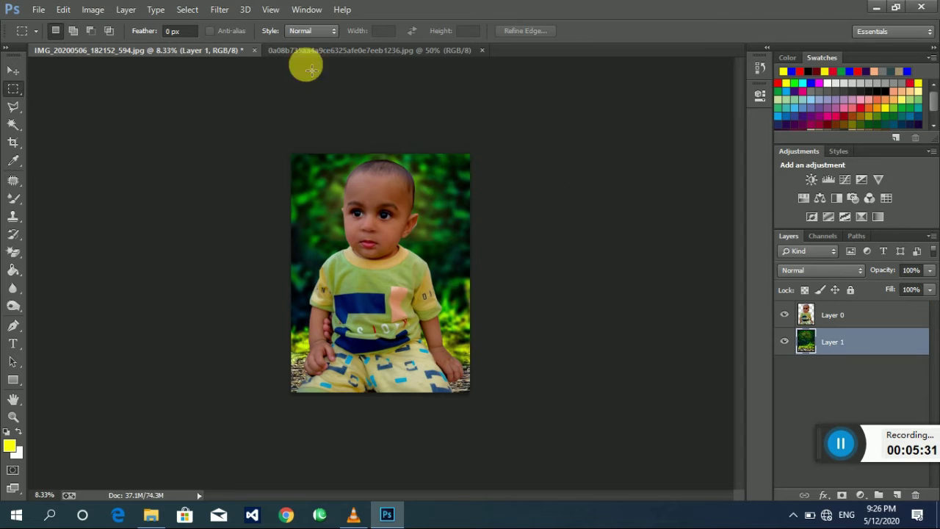
{"action": "left_click", "coordinate": [220, 10]}
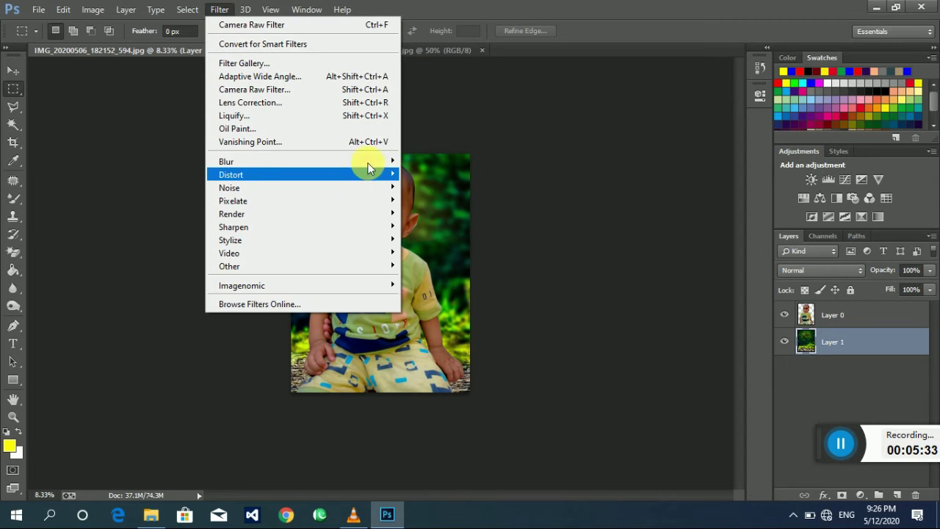
{"action": "mouse_move", "coordinate": [226, 162]}
{"action": "left_click", "coordinate": [478, 258]}
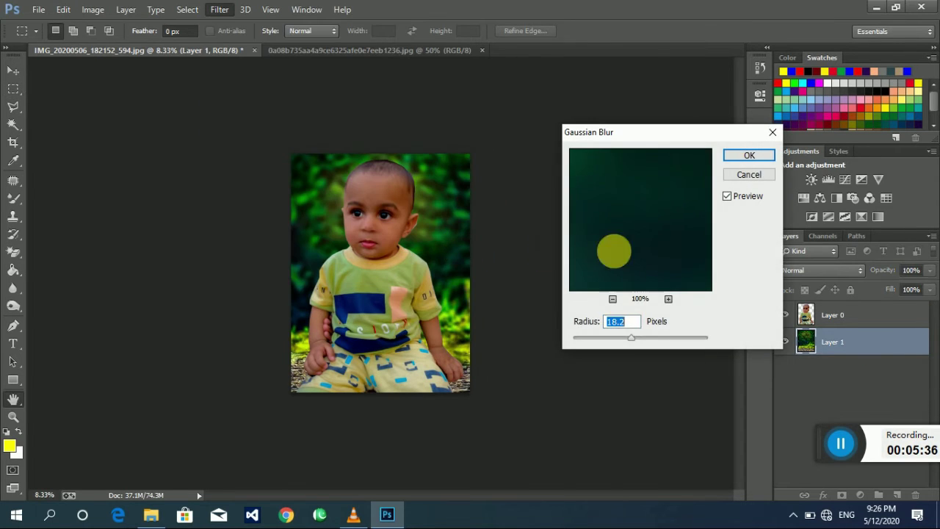
{"action": "left_click_drag", "start_coordinate": [631, 341], "coordinate": [651, 338]}
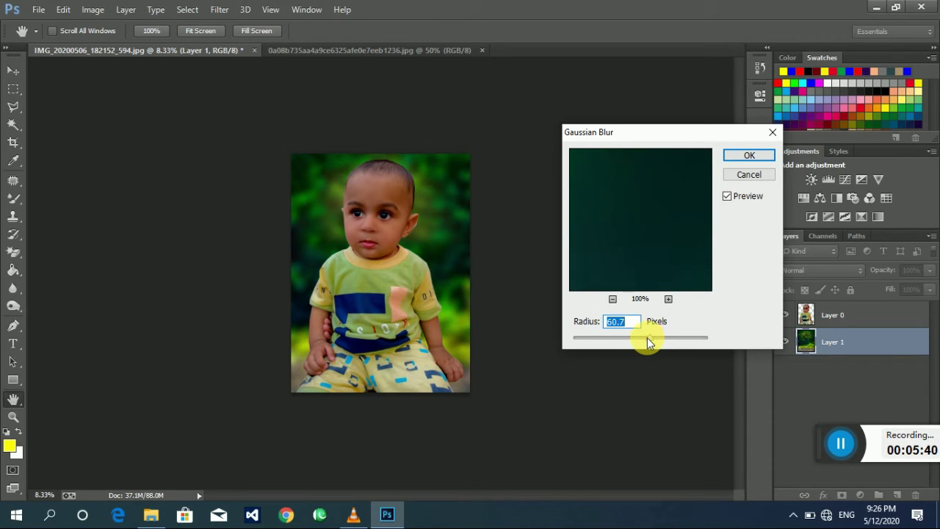
{"action": "left_click", "coordinate": [750, 155]}
Add a Selective Color adjustment to Layer 0 with Reds Black at -26
{"action": "key", "text": "m"}
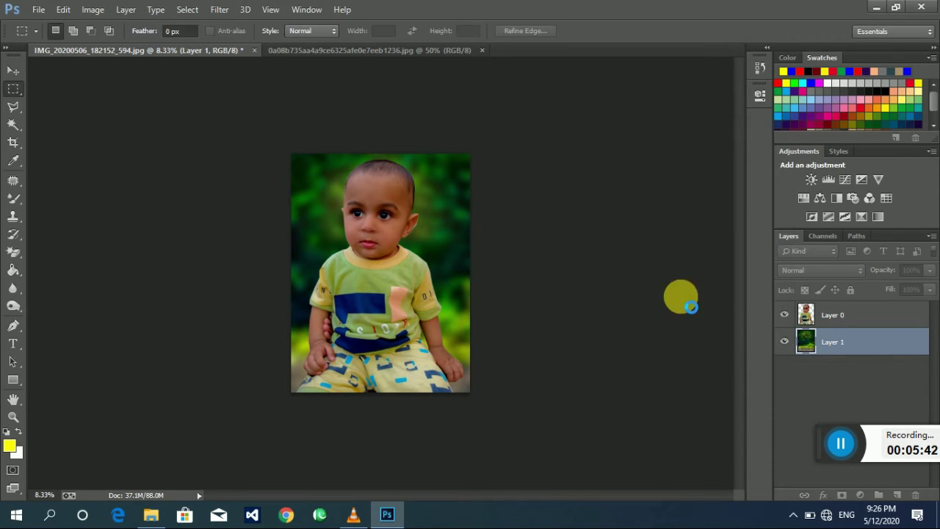
{"action": "left_click", "coordinate": [838, 324]}
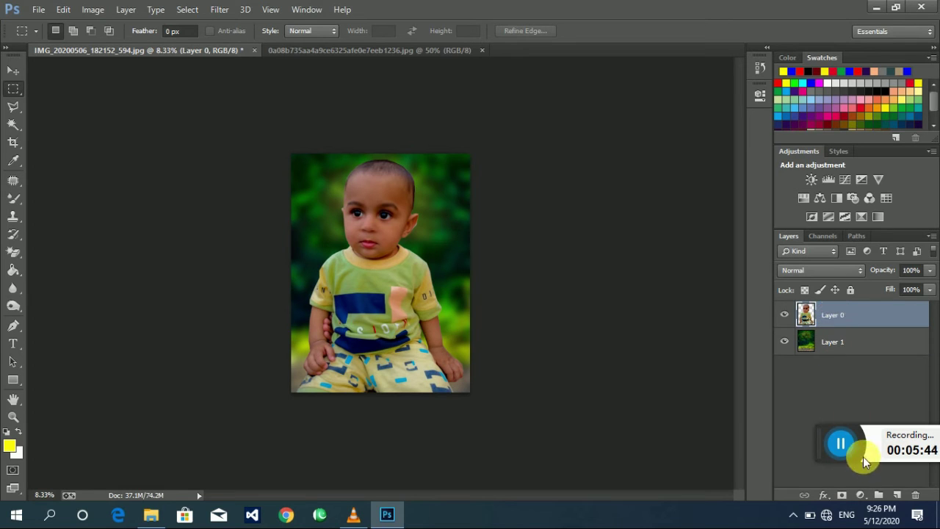
{"action": "left_click_drag", "start_coordinate": [818, 443], "coordinate": [882, 444]}
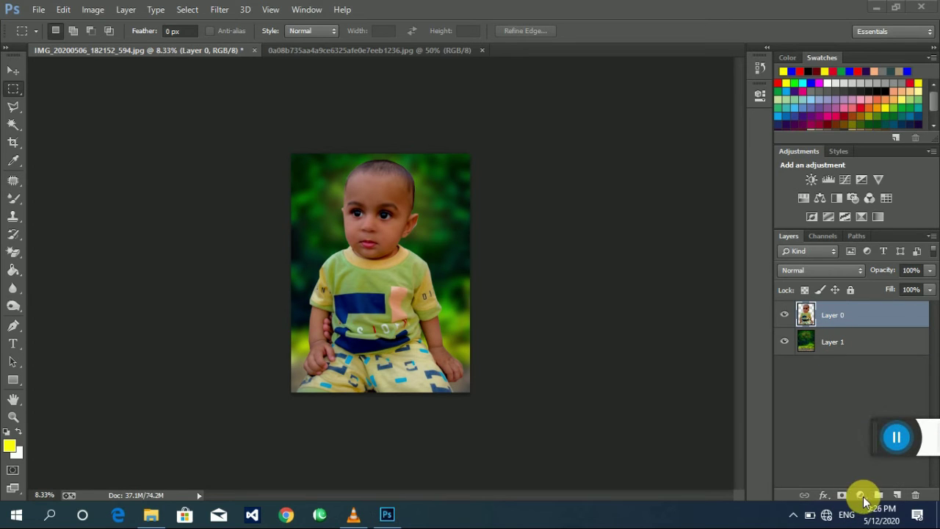
{"action": "left_click", "coordinate": [861, 497]}
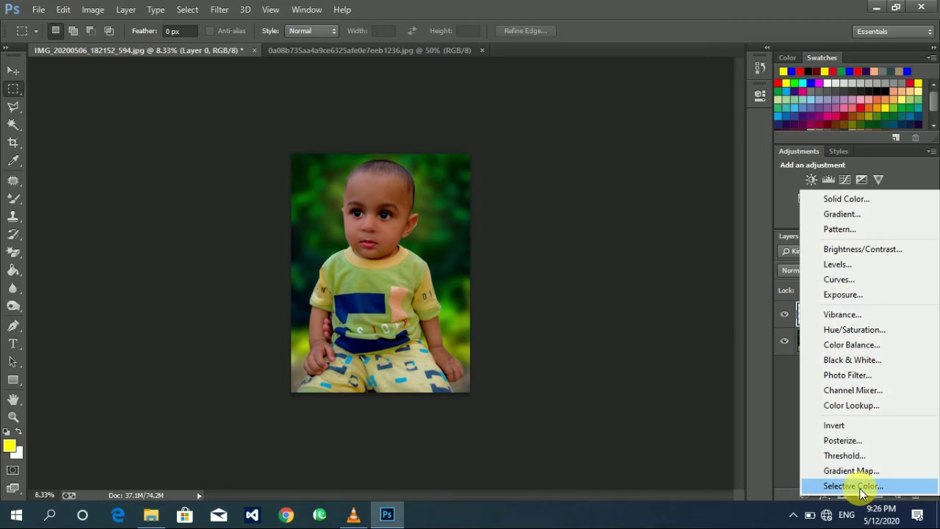
{"action": "left_click", "coordinate": [808, 480]}
{"action": "left_click", "coordinate": [634, 148]}
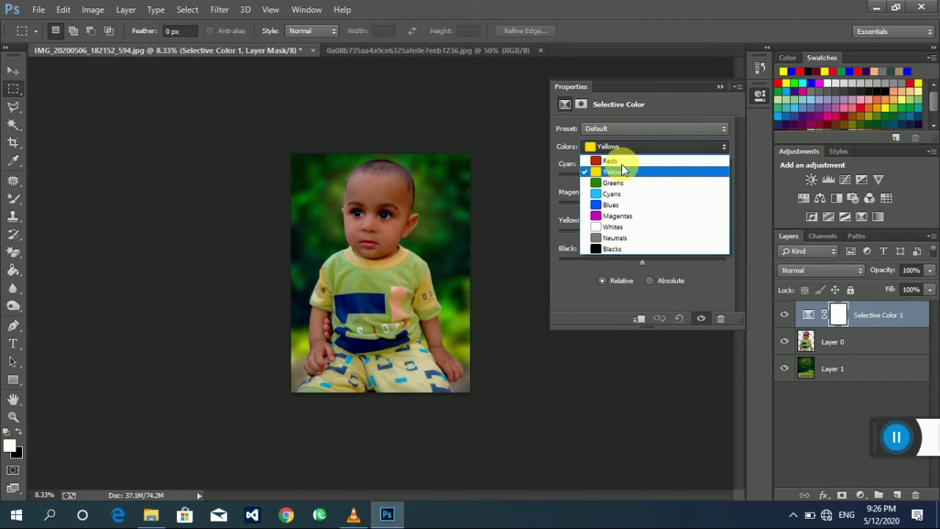
{"action": "left_click", "coordinate": [621, 163]}
{"action": "left_click_drag", "start_coordinate": [636, 260], "coordinate": [623, 261]}
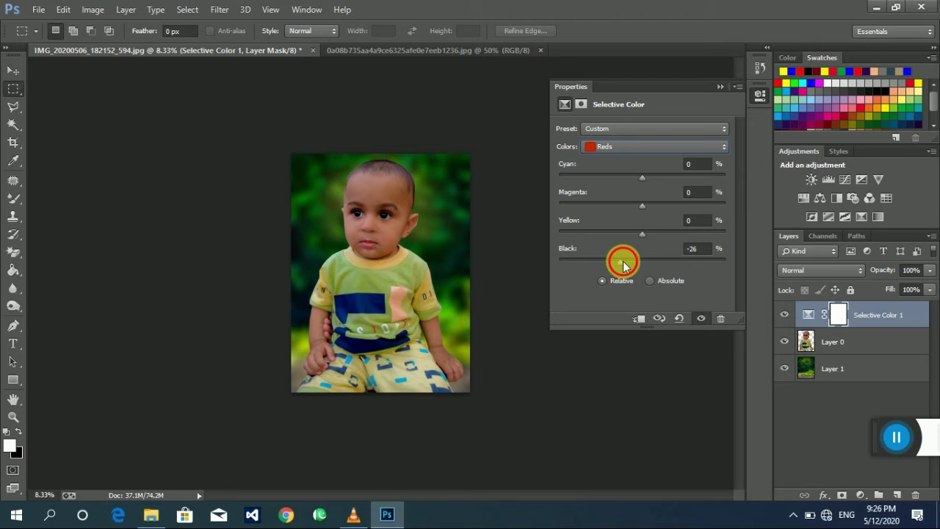
{"action": "left_click", "coordinate": [724, 87]}
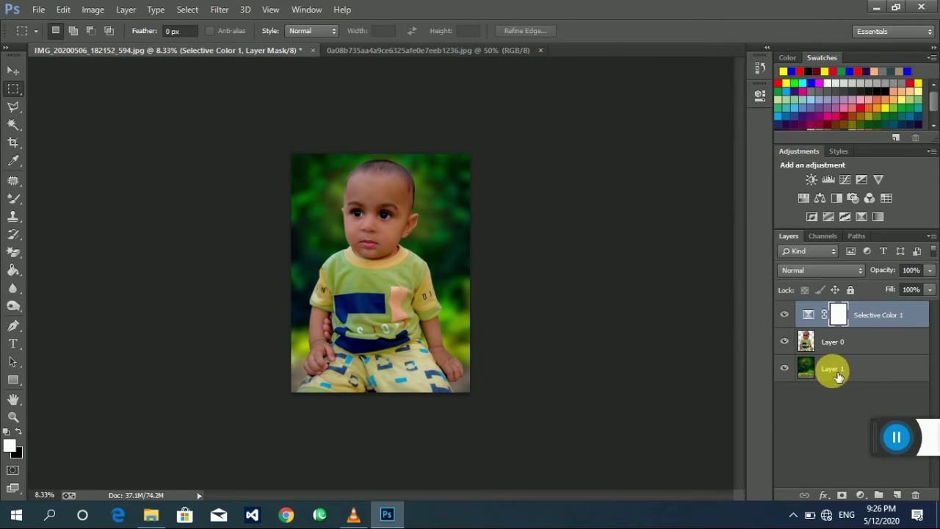
Add a second Selective Color adjustment with Blacks Black at +16
{"action": "left_click", "coordinate": [861, 494]}
{"action": "left_click", "coordinate": [863, 484]}
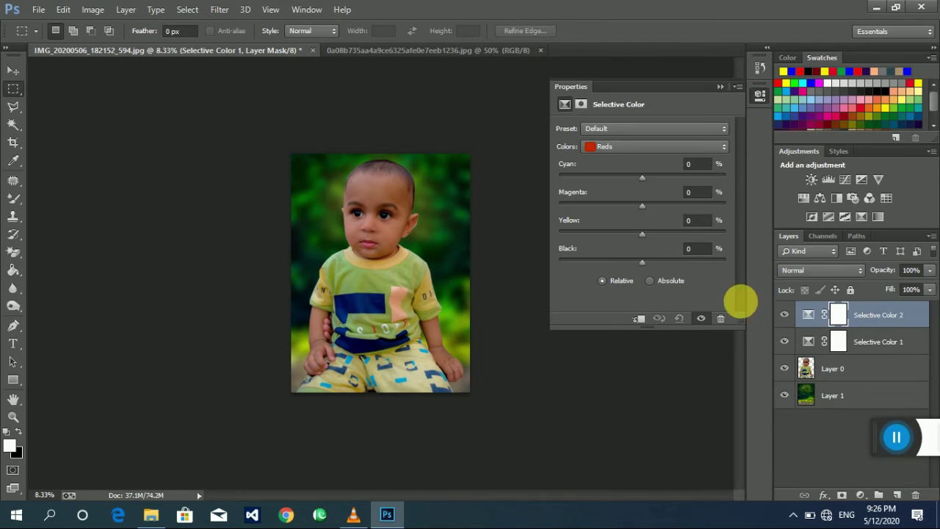
{"action": "left_click", "coordinate": [664, 145]}
{"action": "left_click", "coordinate": [629, 246]}
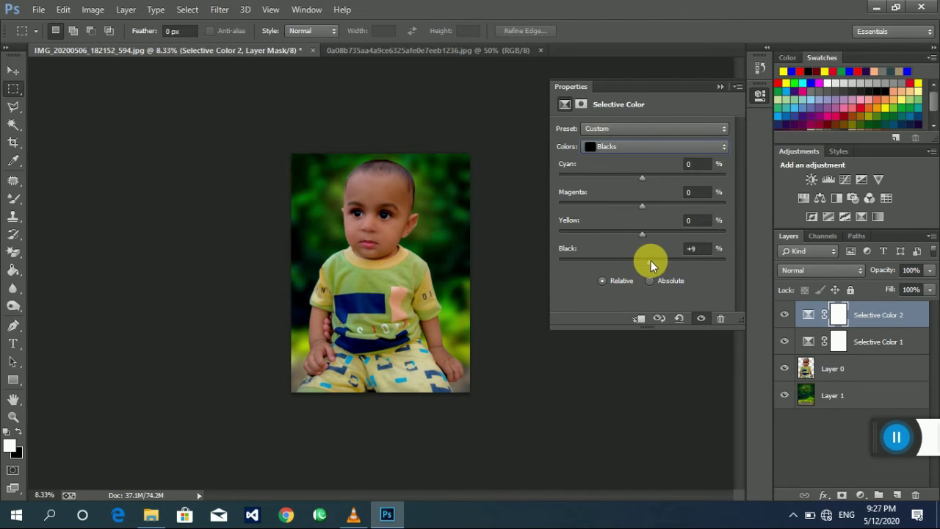
{"action": "left_click", "coordinate": [648, 262]}
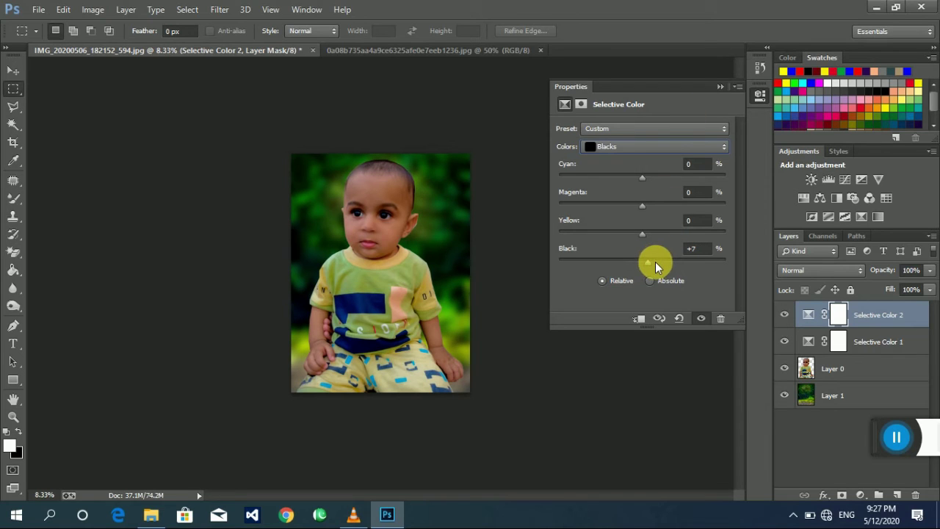
{"action": "left_click", "coordinate": [720, 87]}
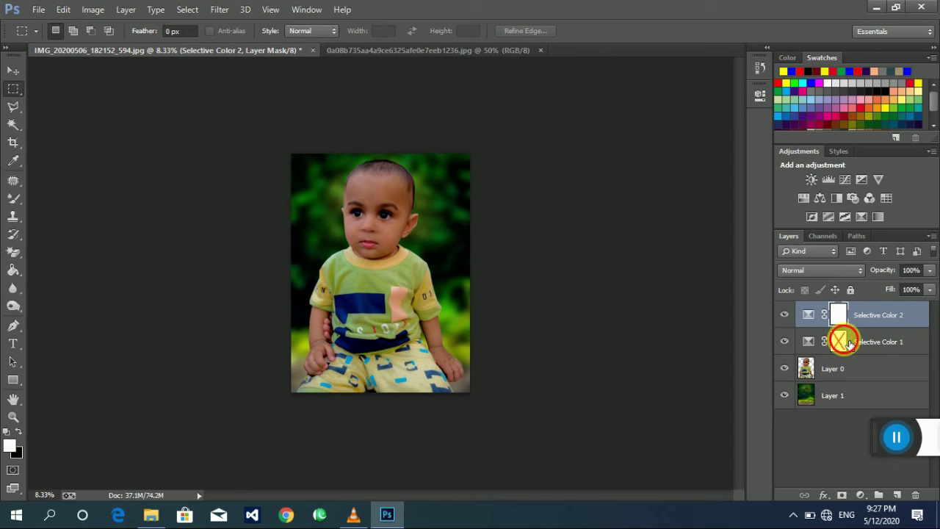
Merge Selective Color 2, Selective Color 1 and Layer 0 into one layer, then start opening another file
{"action": "left_click", "coordinate": [843, 342], "text": "shift"}
{"action": "left_click", "coordinate": [884, 365], "text": "shift"}
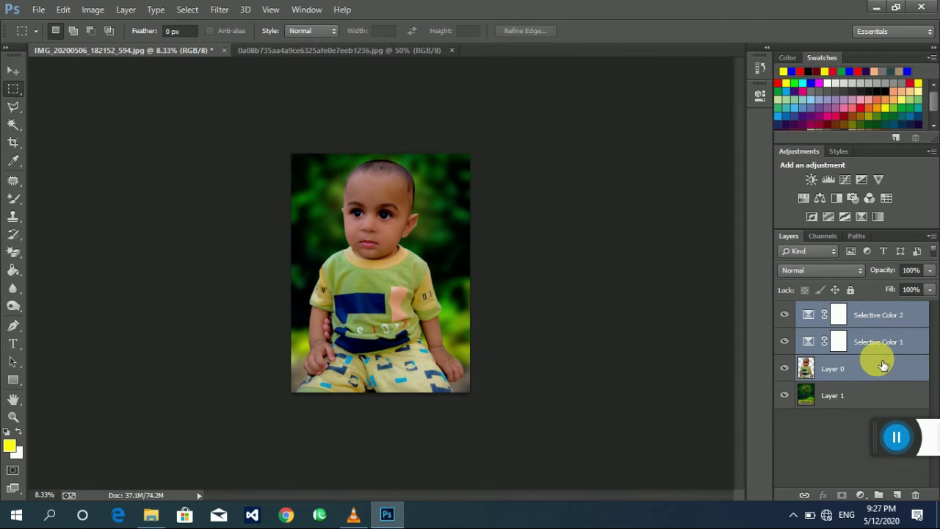
{"action": "right_click", "coordinate": [884, 365]}
{"action": "left_click", "coordinate": [636, 395]}
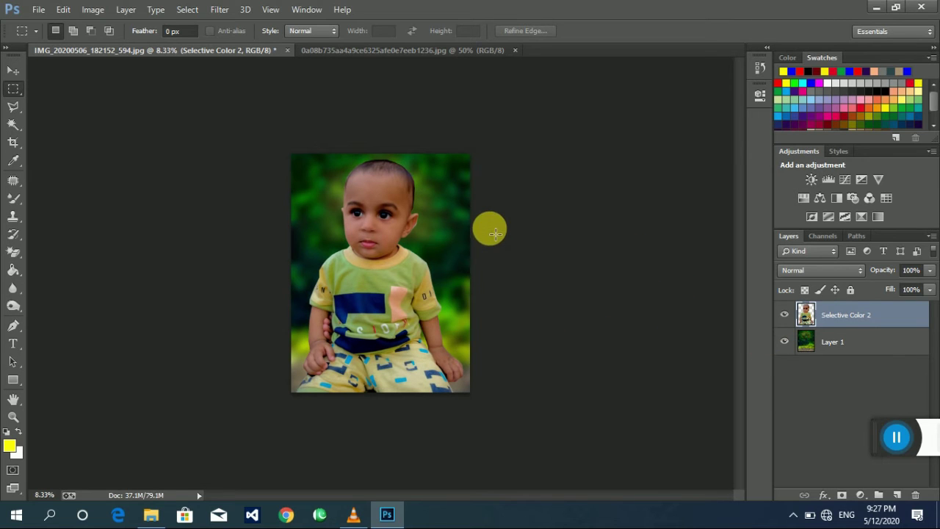
{"action": "key", "text": "ctrl+plus"}
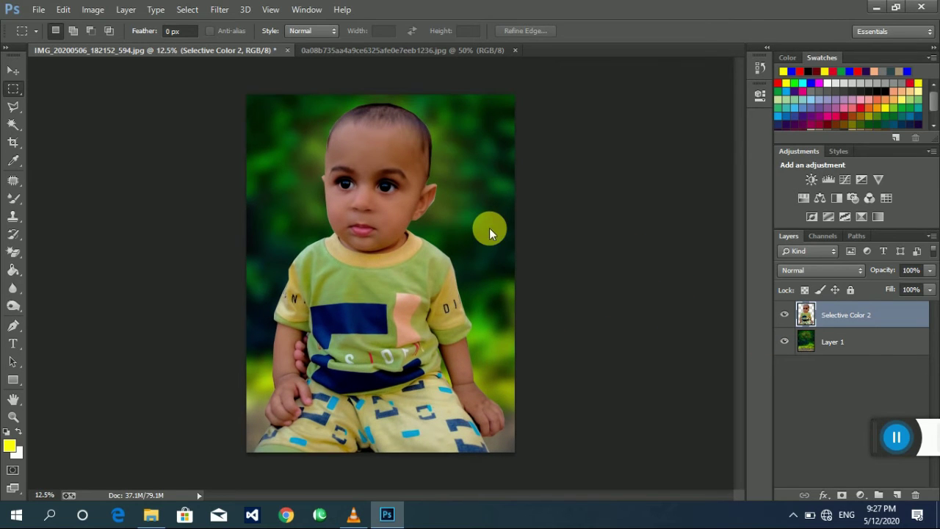
{"action": "key", "text": "ctrl+o"}
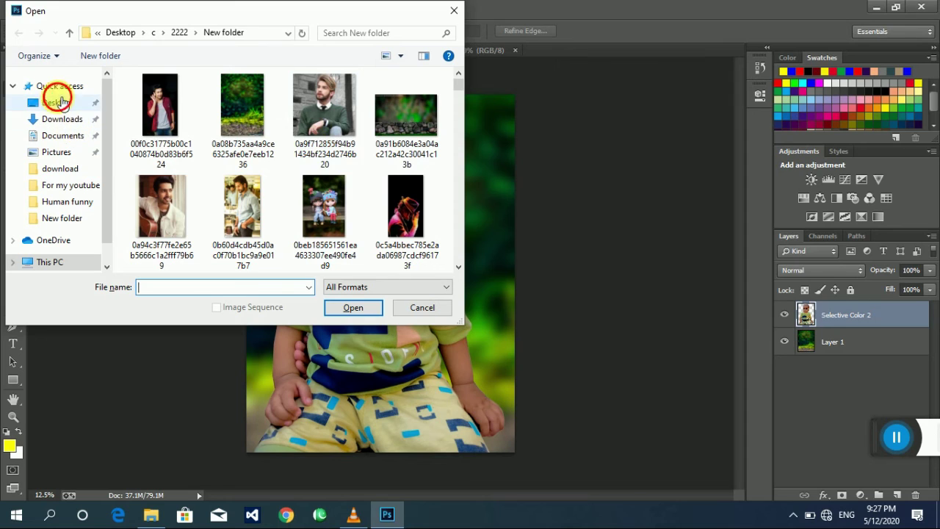
{"action": "left_click", "coordinate": [57, 102]}
{"action": "left_click", "coordinate": [205, 161]}
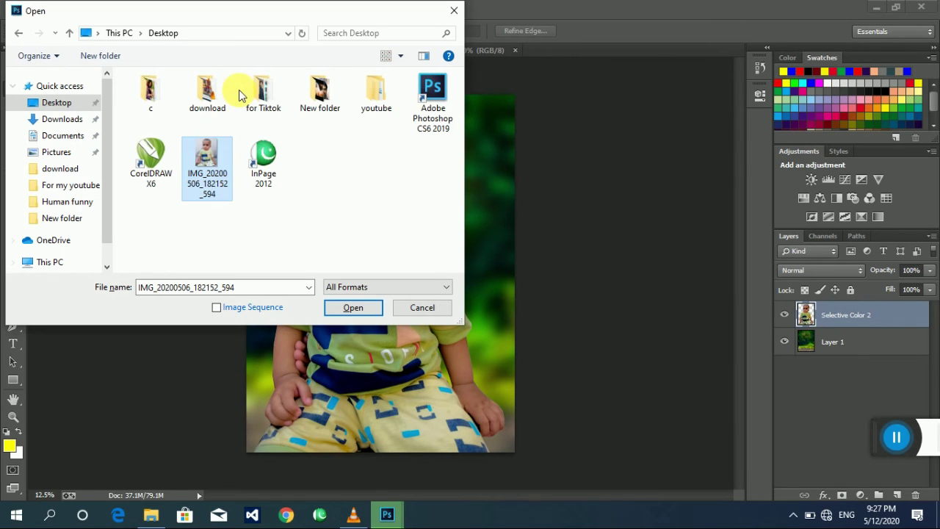
{"action": "key", "text": "Escape"}
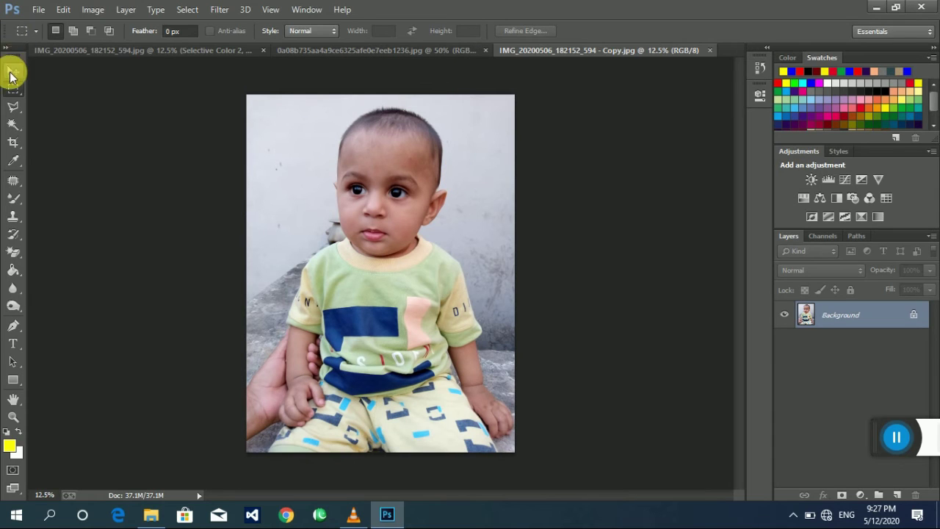
{"action": "left_click", "coordinate": [13, 72]}
{"action": "mouse_move", "coordinate": [380, 184]}
{"action": "left_mouse_down"}
{"action": "mouse_move", "coordinate": [224, 50]}
{"action": "mouse_move", "coordinate": [490, 187]}
{"action": "mouse_move", "coordinate": [436, 299]}
{"action": "mouse_move", "coordinate": [388, 323]}
{"action": "left_mouse_up"}
{"action": "left_click_drag", "start_coordinate": [521, 234], "coordinate": [440, 304]}
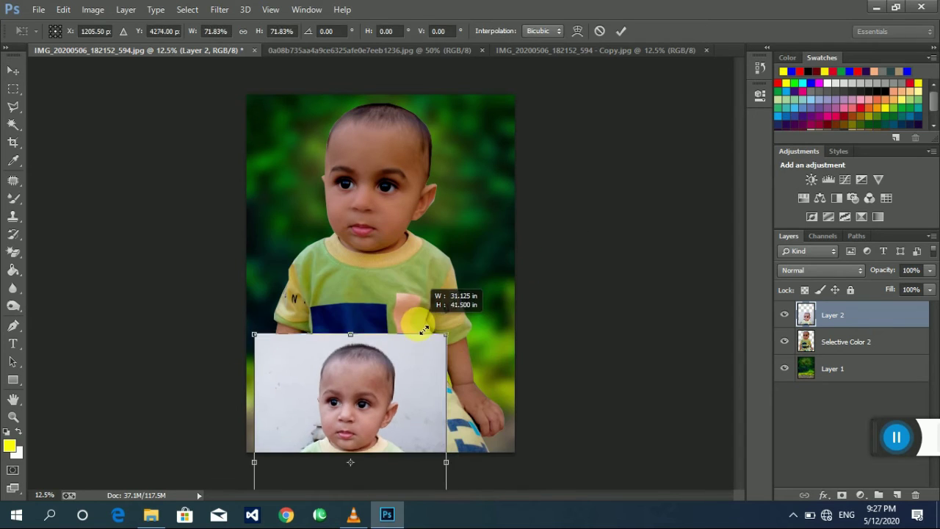
{"action": "mouse_move", "coordinate": [399, 368]}
{"action": "left_mouse_down"}
{"action": "mouse_move", "coordinate": [573, 183]}
{"action": "mouse_move", "coordinate": [435, 283]}
{"action": "mouse_move", "coordinate": [411, 280]}
{"action": "left_mouse_up"}
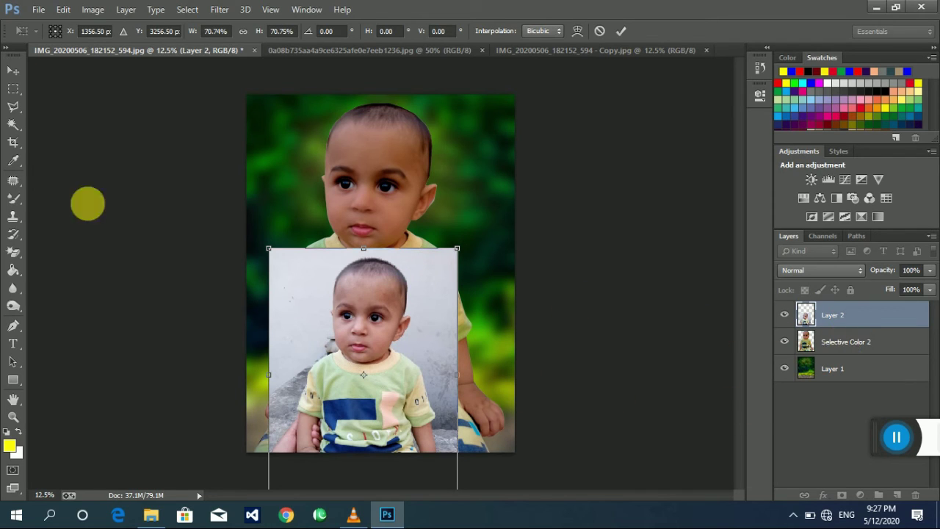
{"action": "left_click", "coordinate": [13, 70]}
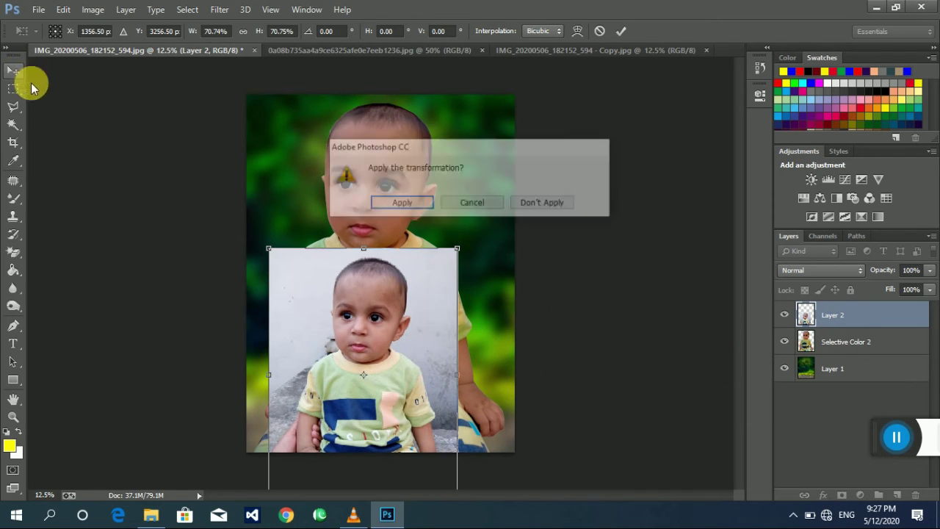
{"action": "left_click", "coordinate": [402, 208]}
{"action": "right_click", "coordinate": [814, 304]}
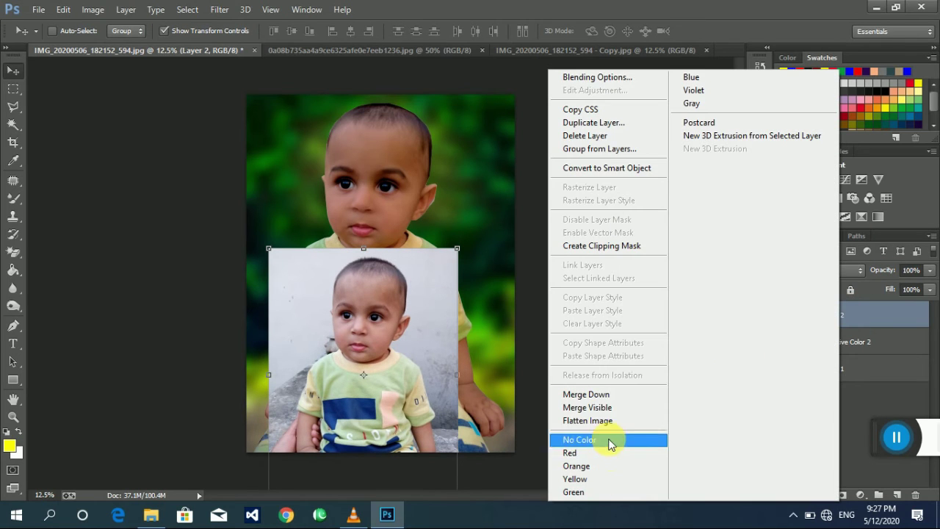
{"action": "left_click", "coordinate": [556, 6]}
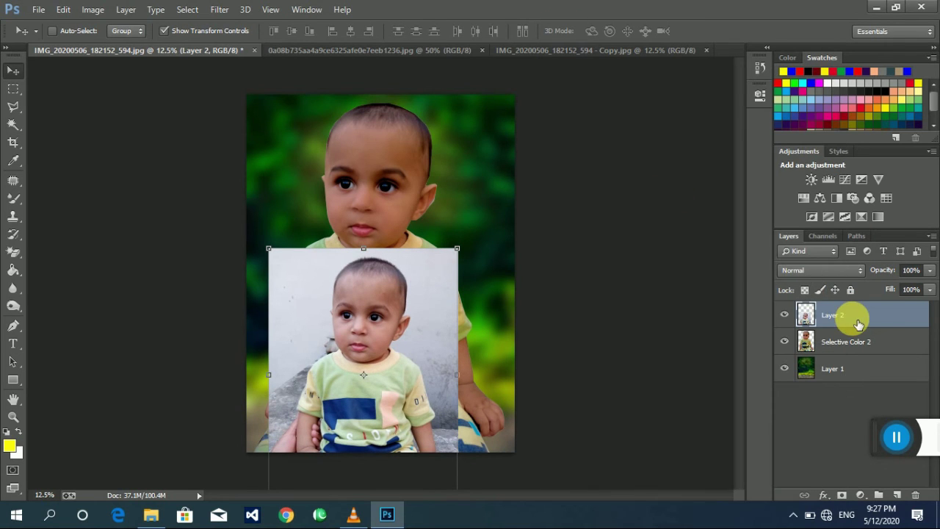
{"action": "key", "text": "Delete"}
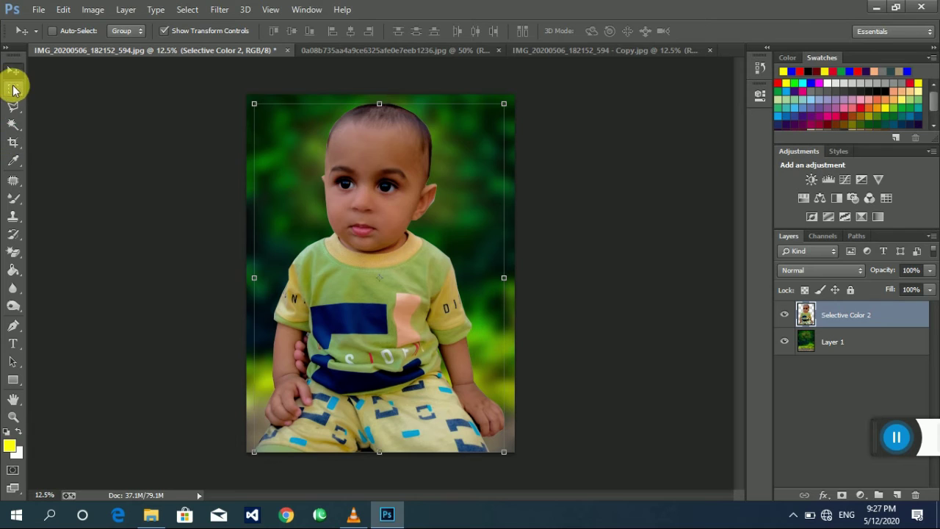
Close the 0a08b735 green background document
{"action": "left_click", "coordinate": [14, 88]}
{"action": "left_click", "coordinate": [434, 51]}
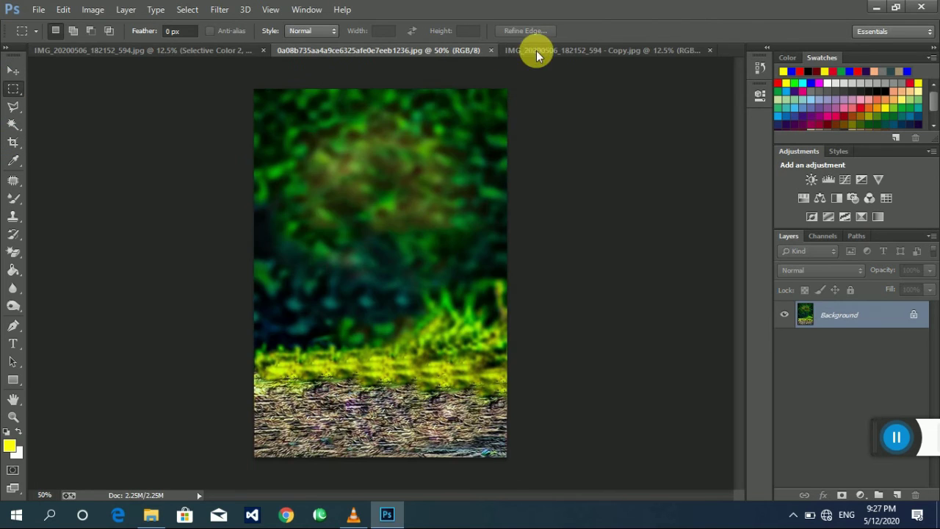
{"action": "left_click", "coordinate": [491, 50]}
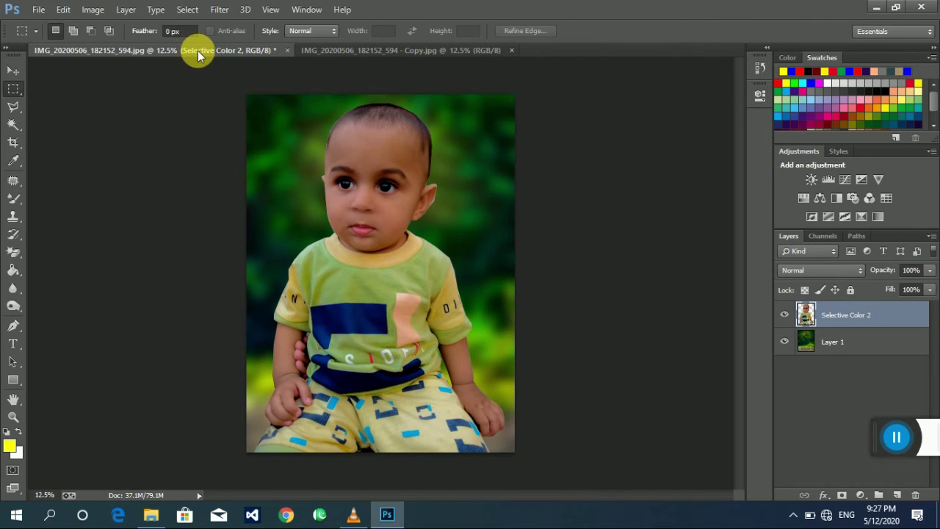
Compare the original photo with the composite, then zoom in on the toddler's face
{"action": "left_click", "coordinate": [332, 50]}
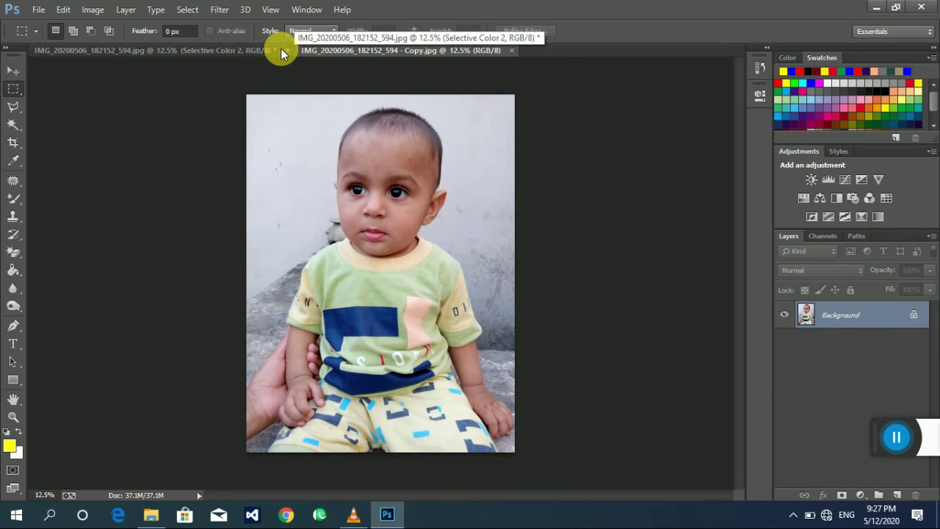
{"action": "left_click", "coordinate": [262, 49]}
{"action": "left_click", "coordinate": [348, 50]}
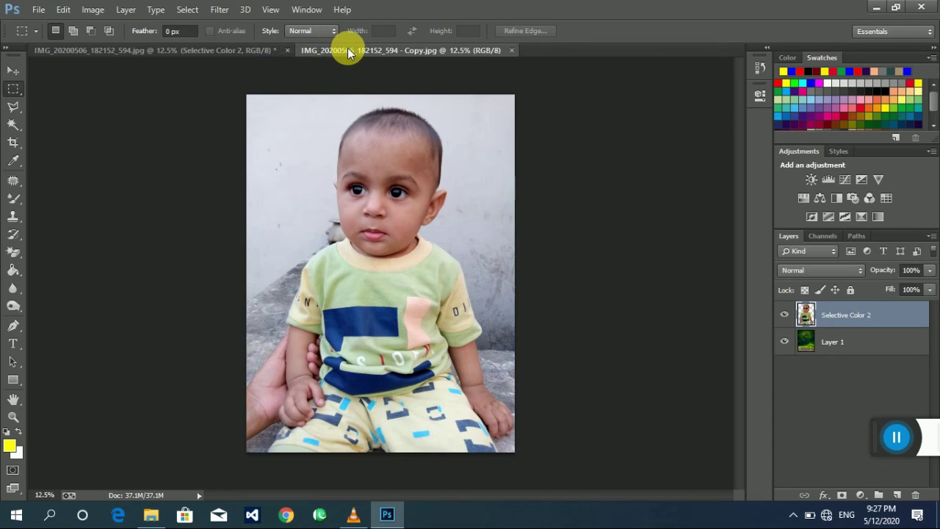
{"action": "left_click", "coordinate": [252, 49]}
{"action": "key", "text": "ctrl+plus"}
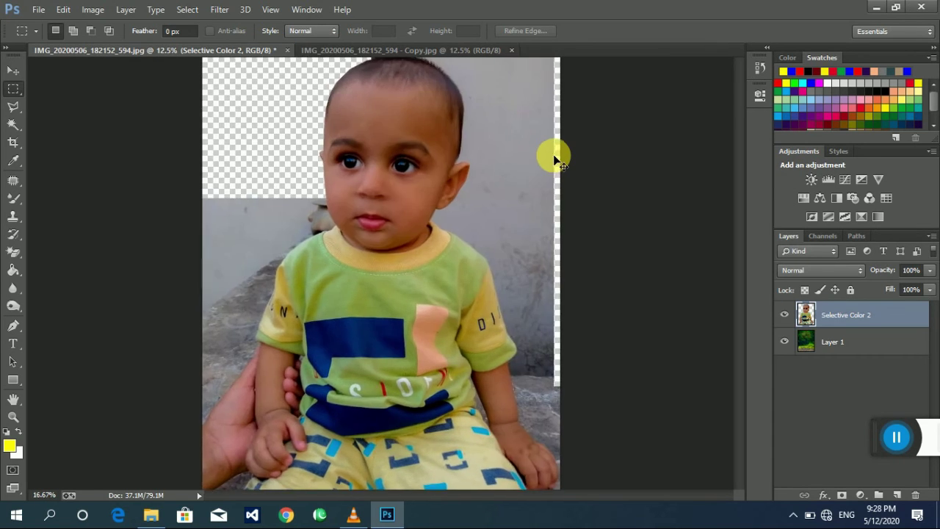
{"action": "key", "text": "ctrl+plus"}
{"action": "key", "text": "ctrl+plus"}
{"action": "key", "text": "ctrl+plus"}
{"action": "key", "text": "ctrl+plus"}
Sample a dark red swatch as the foreground colour
{"action": "scroll", "coordinate": [362, 311], "scroll_direction": "up", "scroll_amount": 5}
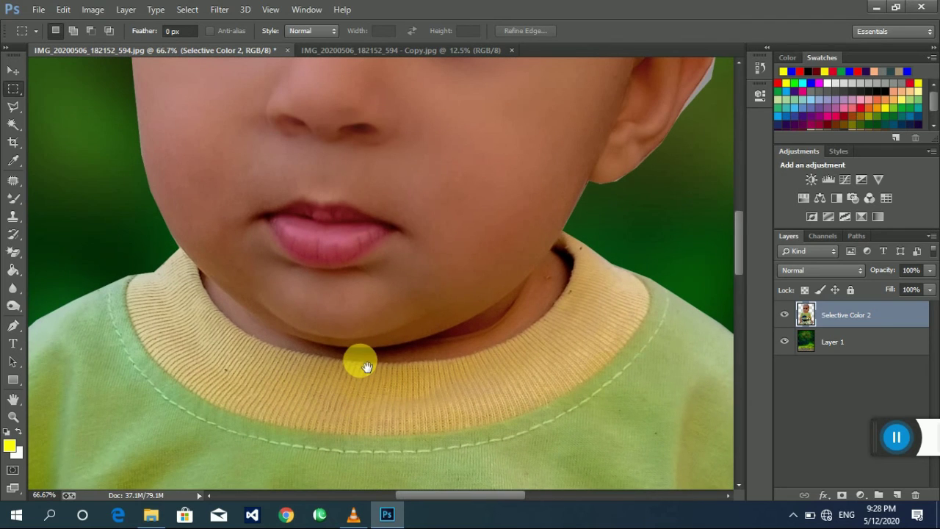
{"action": "left_click", "coordinate": [13, 106]}
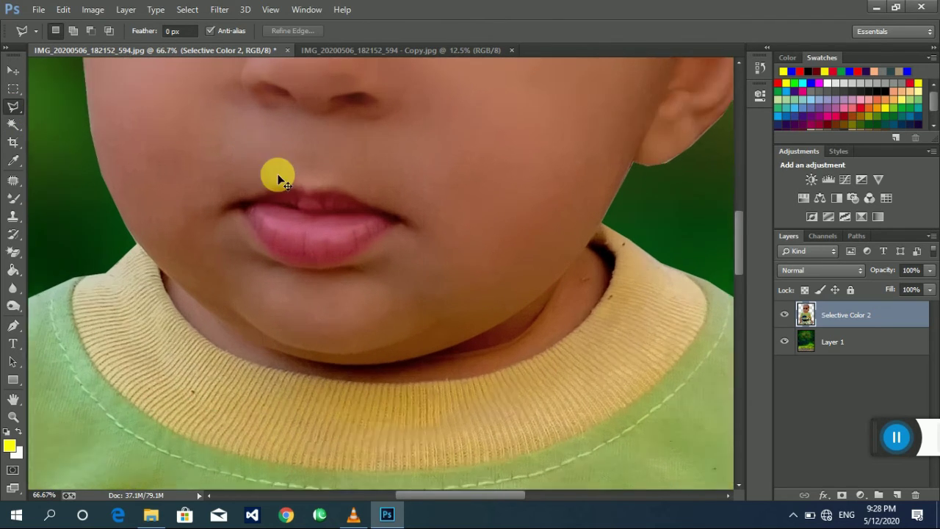
{"action": "scroll", "coordinate": [277, 175], "scroll_direction": "up", "scroll_amount": 2}
{"action": "left_click_drag", "start_coordinate": [424, 228], "coordinate": [444, 254]}
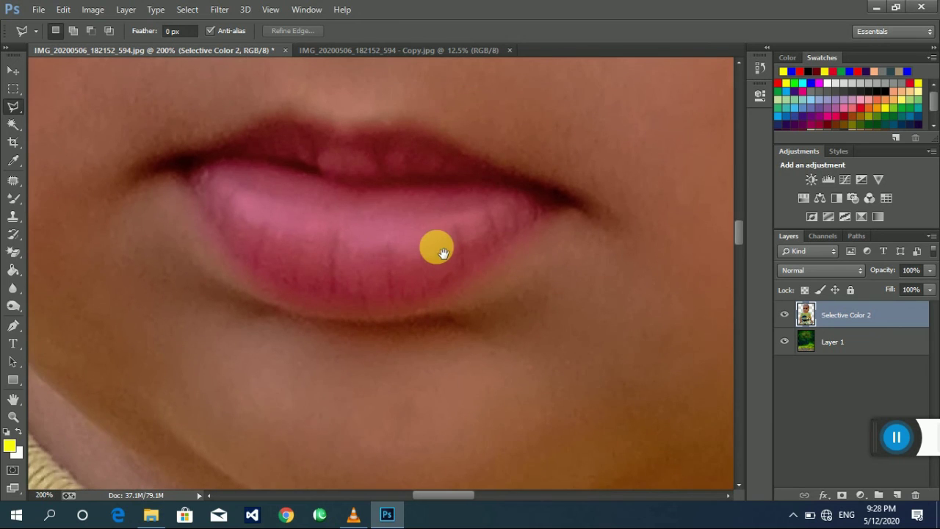
{"action": "left_click", "coordinate": [15, 310]}
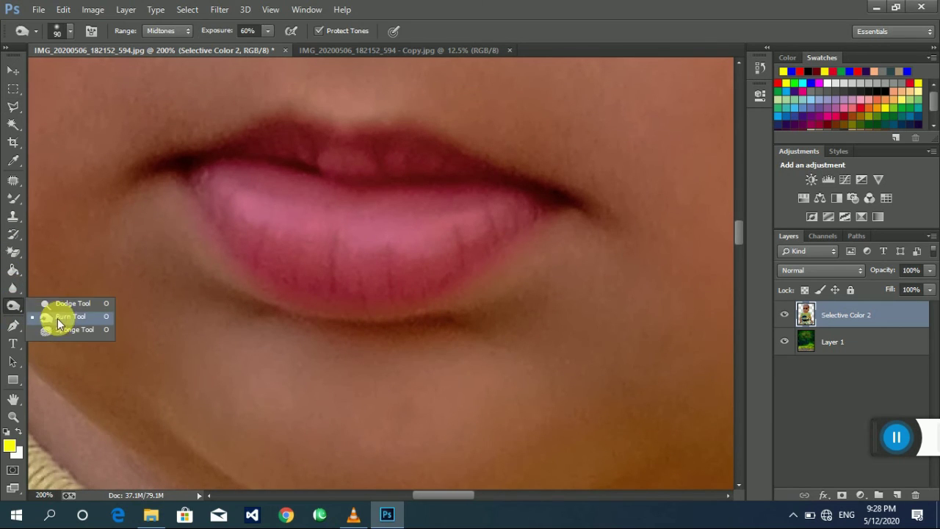
{"action": "left_click", "coordinate": [14, 166]}
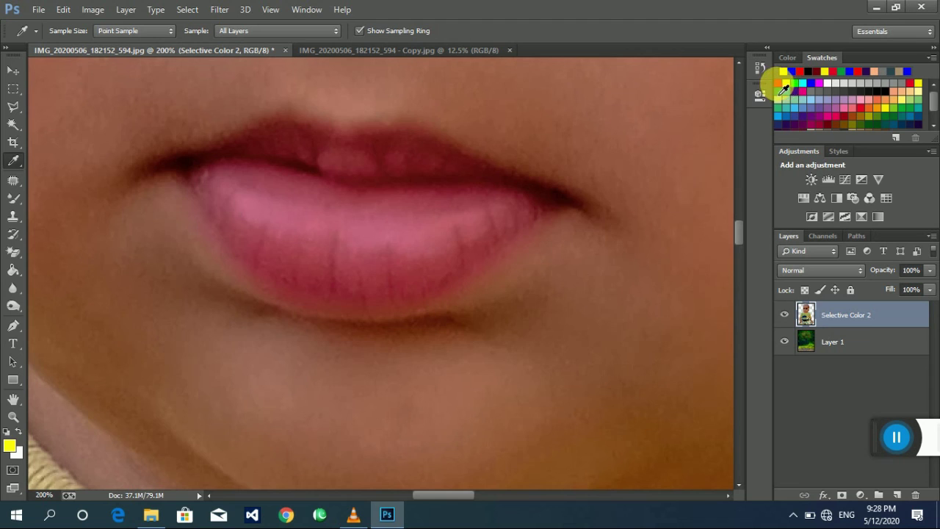
{"action": "left_click", "coordinate": [831, 125]}
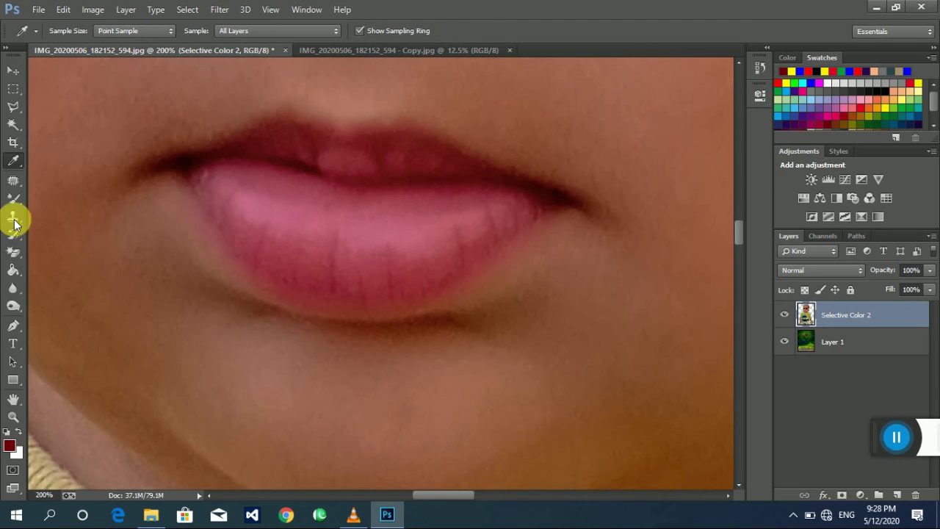
{"action": "left_click", "coordinate": [13, 161]}
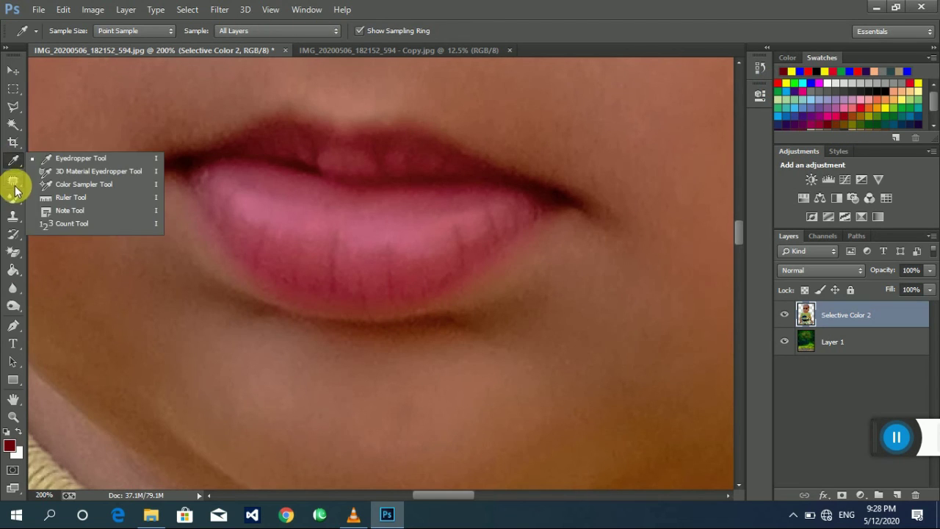
Switch to the Brush Tool, undo a too-strong lip stroke, and set opacity and flow to 30%
{"action": "left_click", "coordinate": [13, 197]}
{"action": "left_click", "coordinate": [72, 197]}
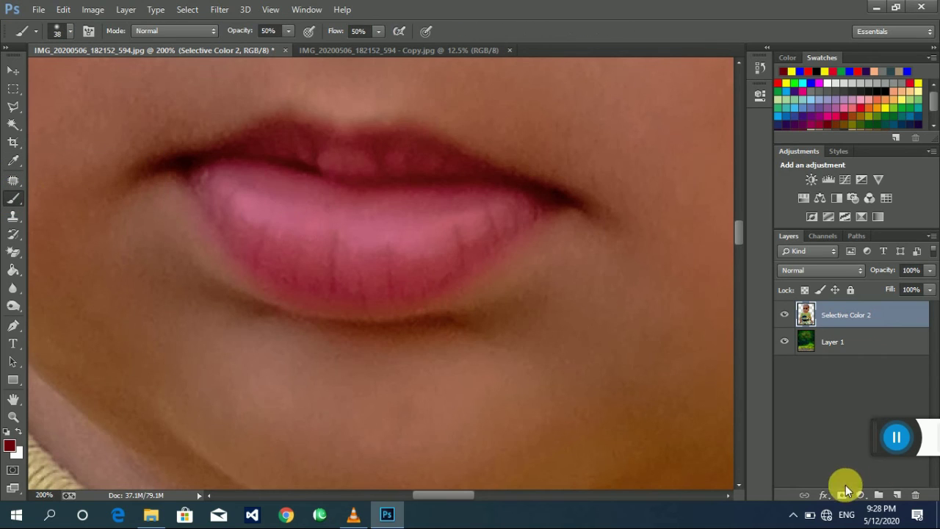
{"action": "left_click_drag", "start_coordinate": [284, 212], "coordinate": [315, 258]}
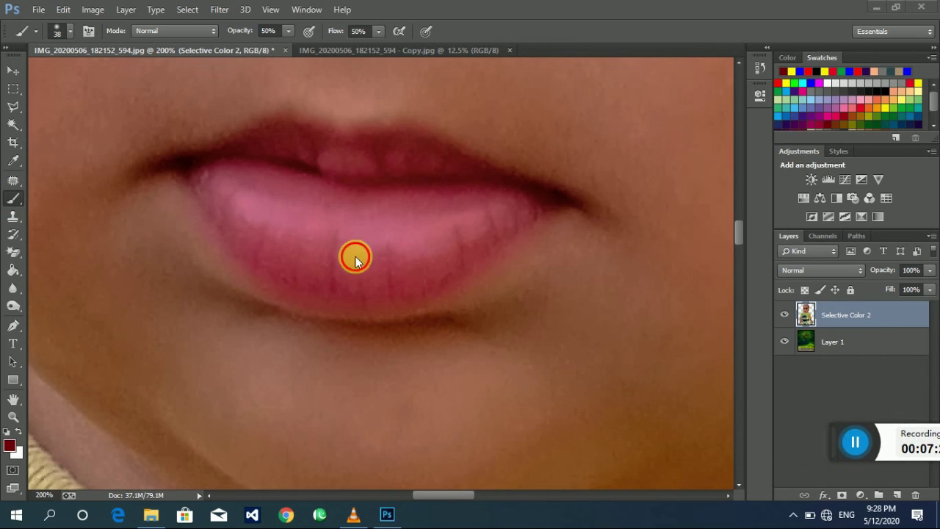
{"action": "key", "text": "ctrl+z"}
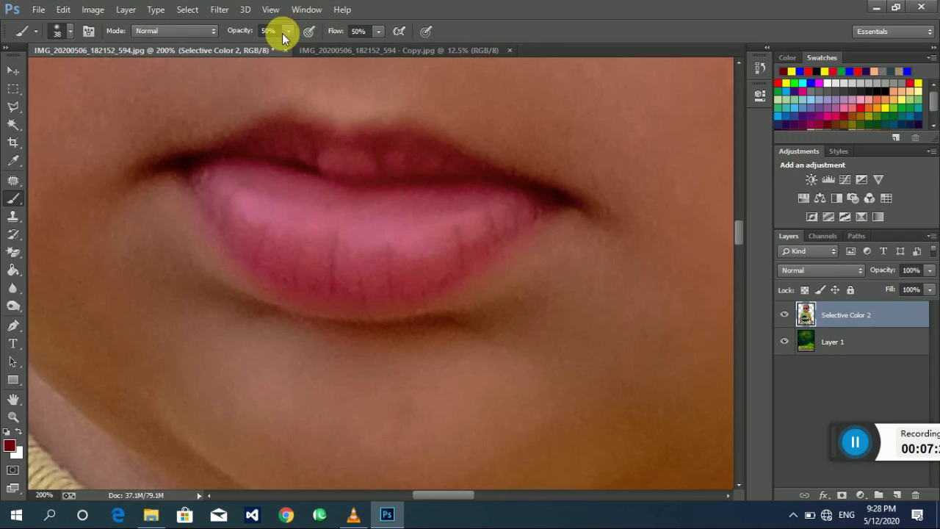
{"action": "left_click", "coordinate": [284, 33]}
{"action": "type", "text": "30"}
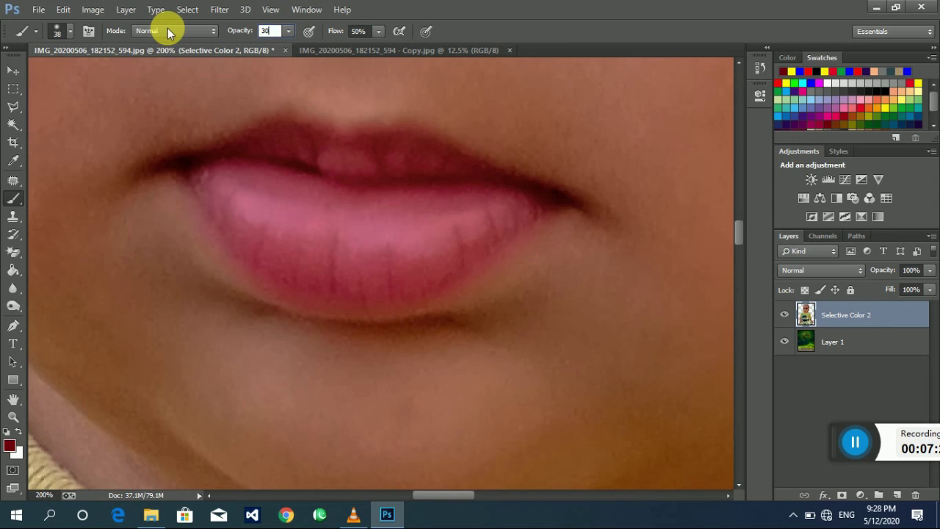
{"action": "key", "text": "Return"}
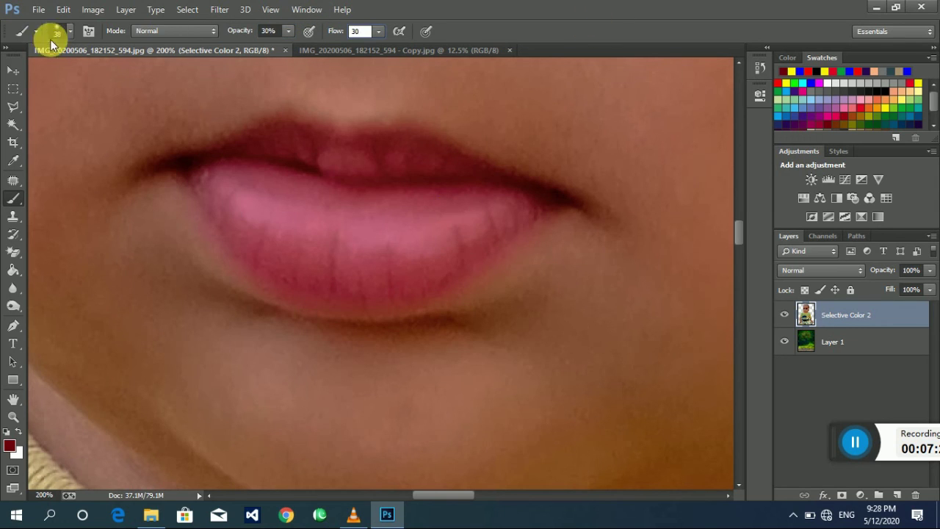
Paint a soft pink tint over the lips with a 59 px, 0% hardness brush
{"action": "left_click", "coordinate": [69, 31]}
{"action": "left_click_drag", "start_coordinate": [85, 78], "coordinate": [94, 79]}
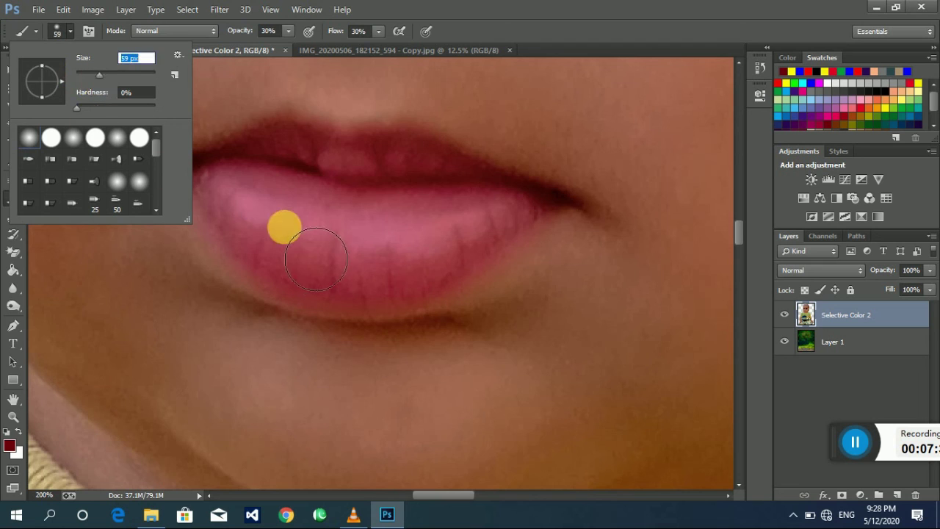
{"action": "mouse_move", "coordinate": [343, 262]}
{"action": "left_mouse_down"}
{"action": "mouse_move", "coordinate": [395, 264]}
{"action": "mouse_move", "coordinate": [331, 199]}
{"action": "mouse_move", "coordinate": [458, 200]}
{"action": "mouse_move", "coordinate": [395, 267]}
{"action": "mouse_move", "coordinate": [280, 216]}
{"action": "left_mouse_up"}
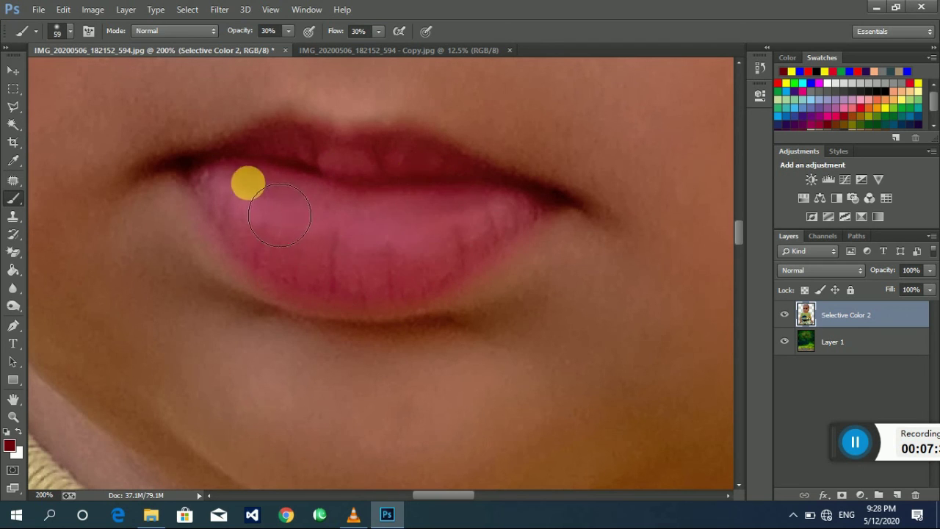
{"action": "key", "text": "ctrl+minus"}
{"action": "key", "text": "ctrl+minus"}
{"action": "key", "text": "ctrl+minus"}
{"action": "key", "text": "ctrl+minus"}
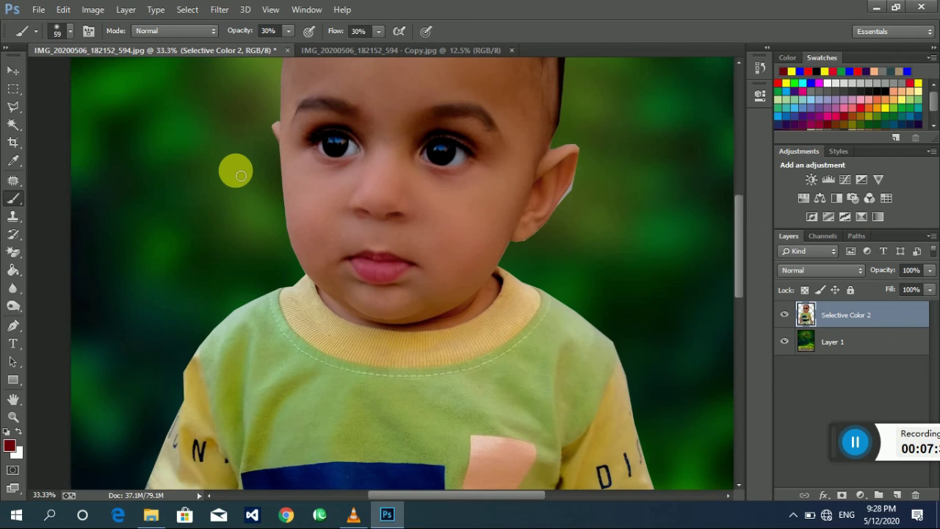
{"action": "key", "text": "ctrl+minus"}
{"action": "key", "text": "ctrl+minus"}
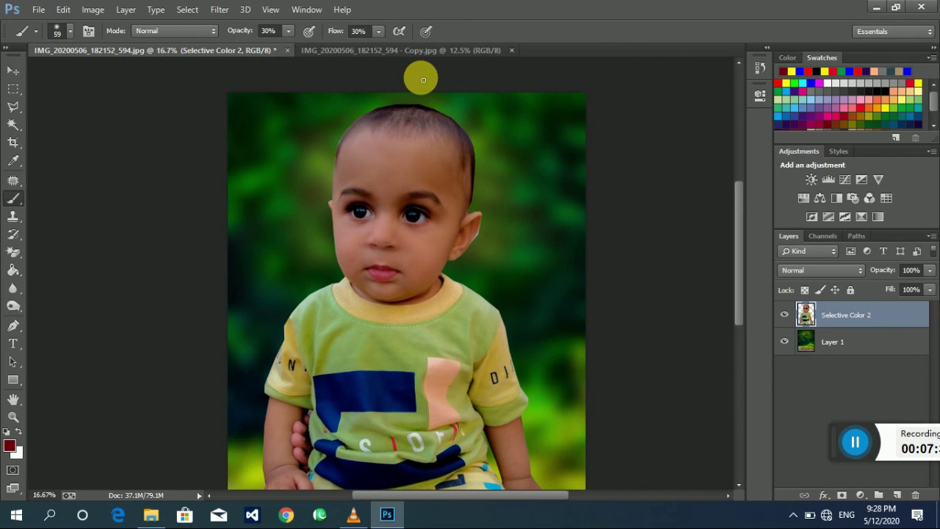
{"action": "left_click", "coordinate": [404, 51]}
{"action": "left_click", "coordinate": [221, 50]}
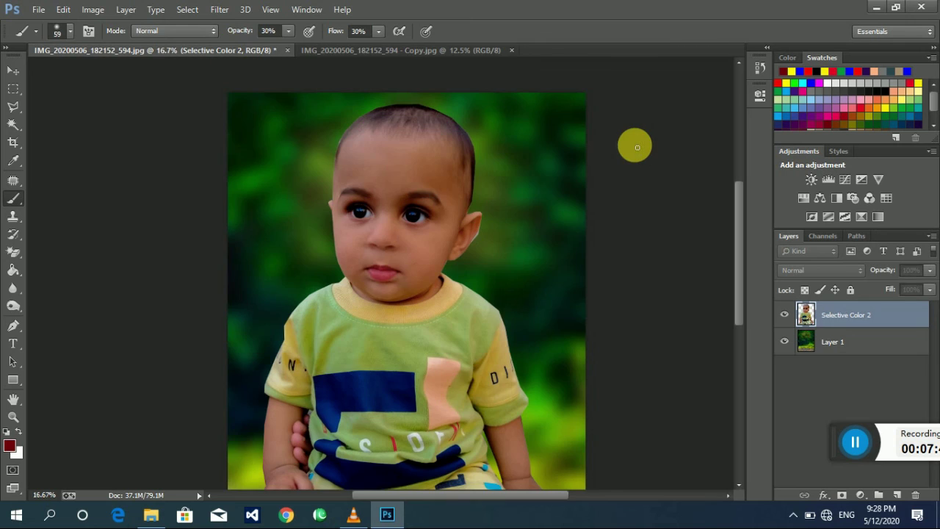
{"action": "key", "text": "ctrl+minus"}
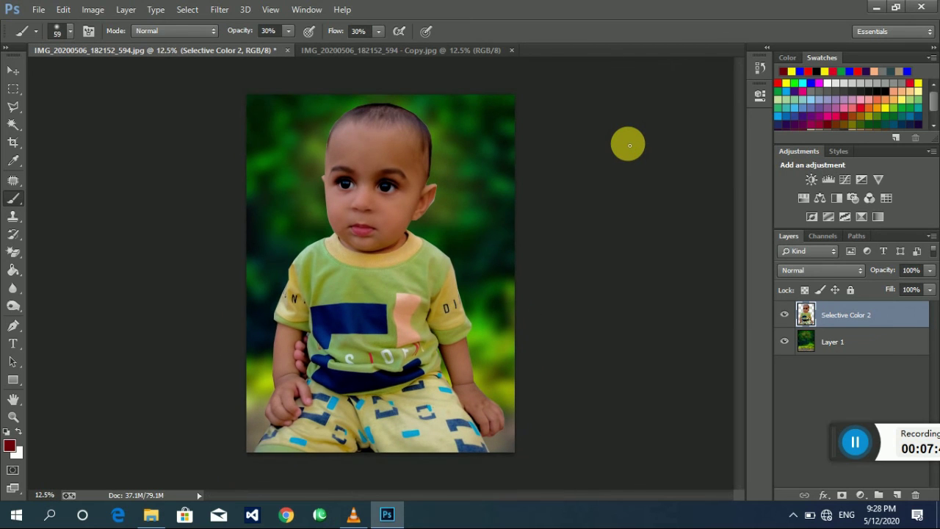